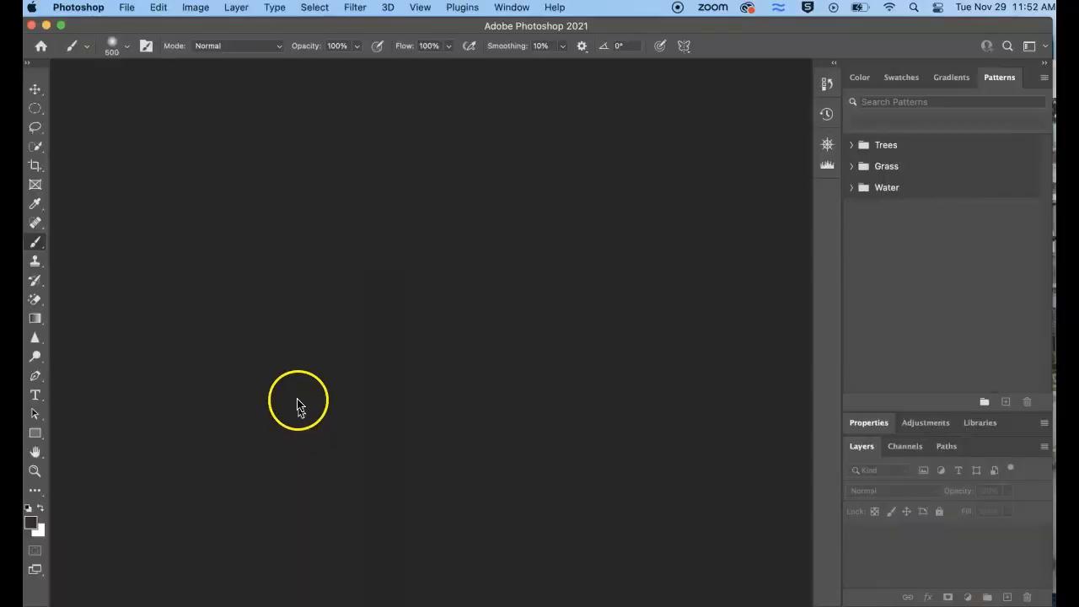
Open East Blur 2.jpg from the Downloads folder
left_click(129, 11)
left_click(135, 40)
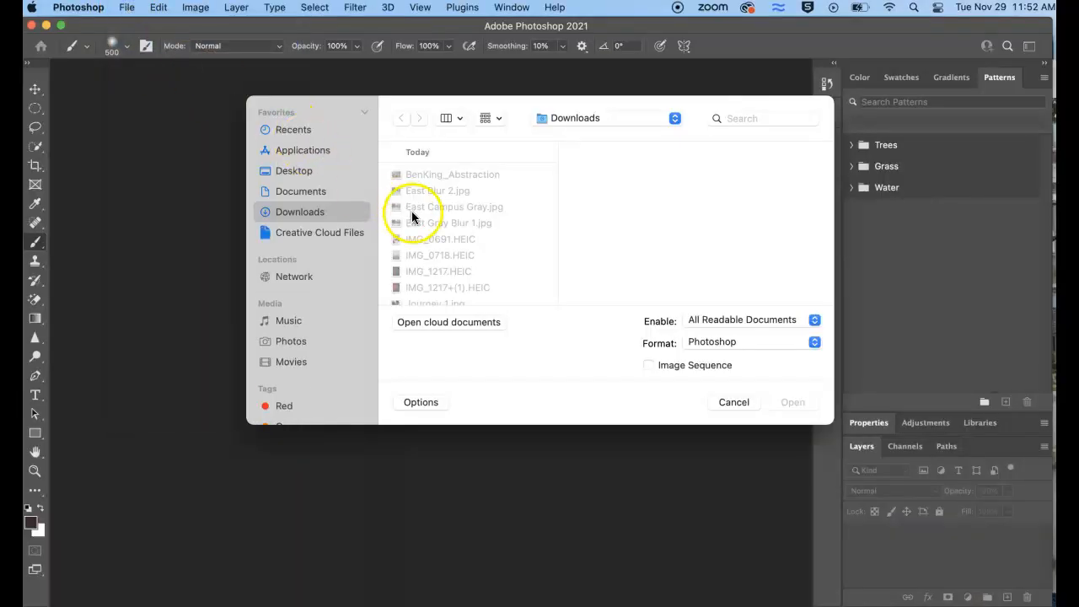
left_click(419, 191)
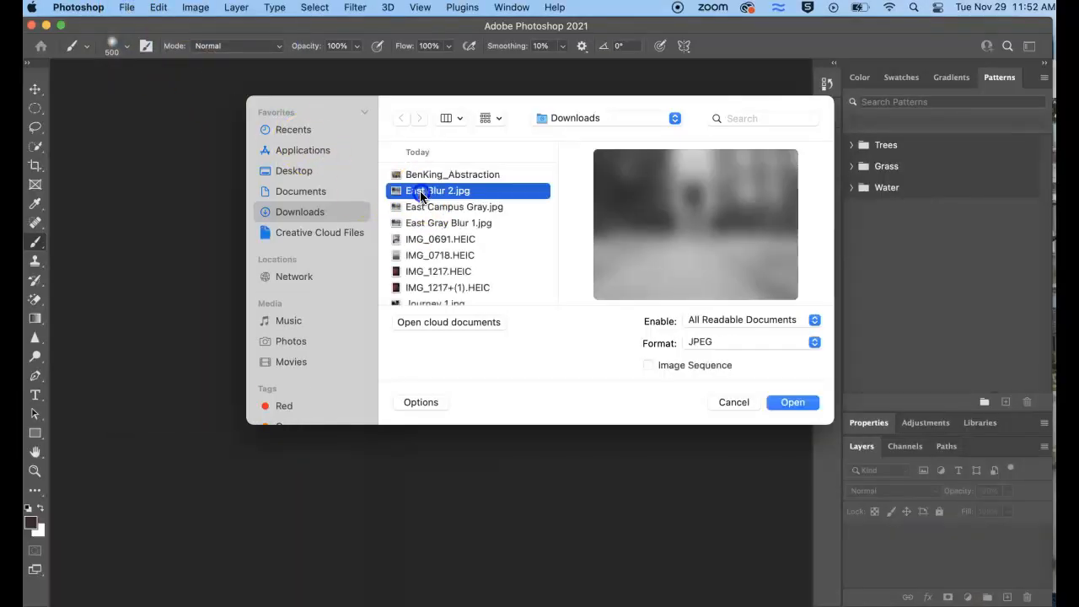
left_click(793, 403)
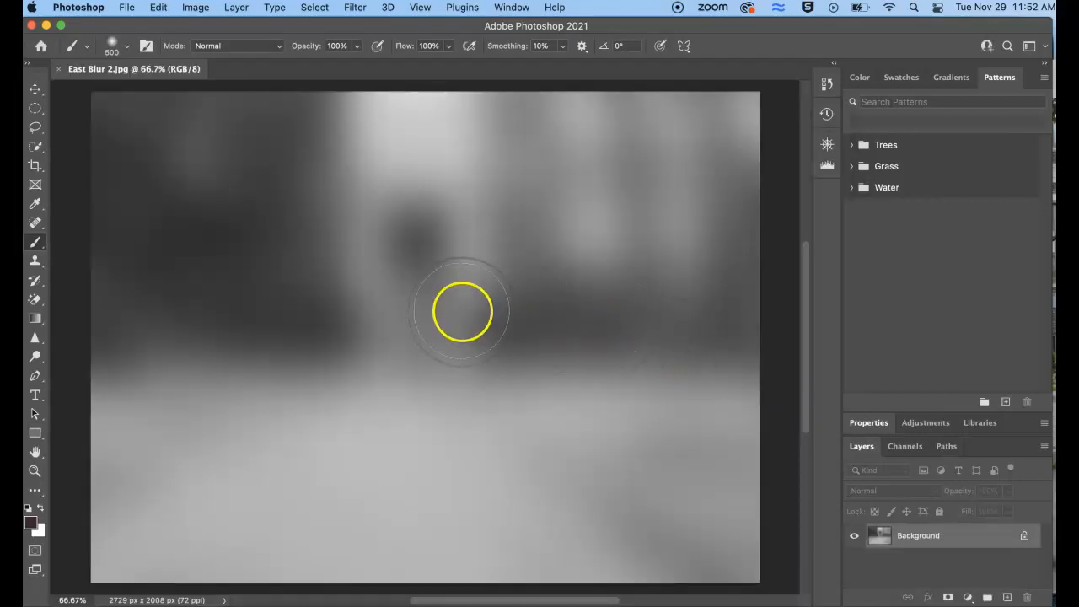
left_click(353, 7)
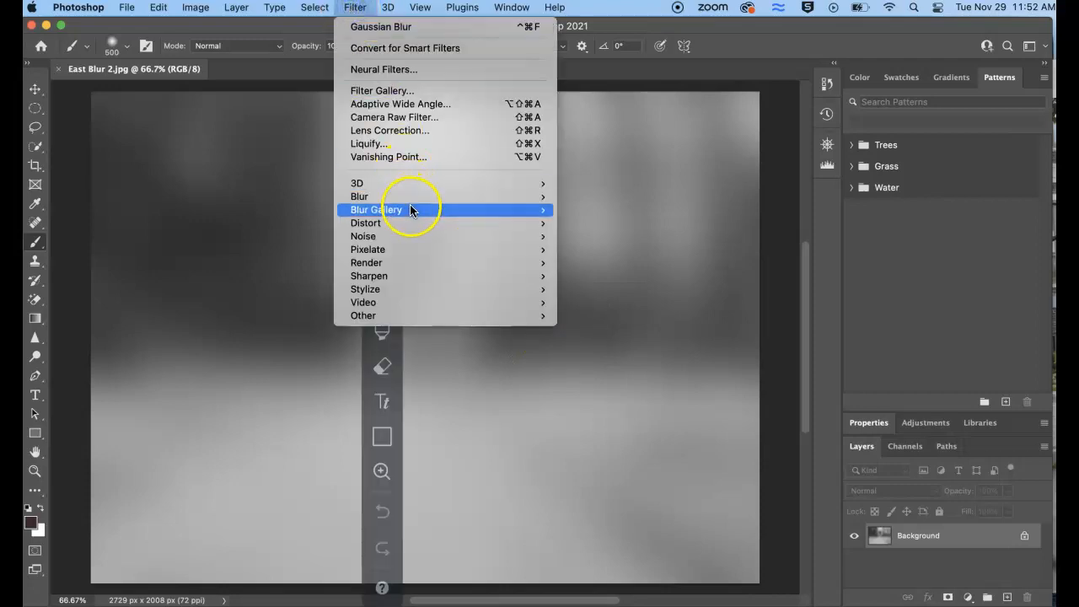
mouse_move(414, 199)
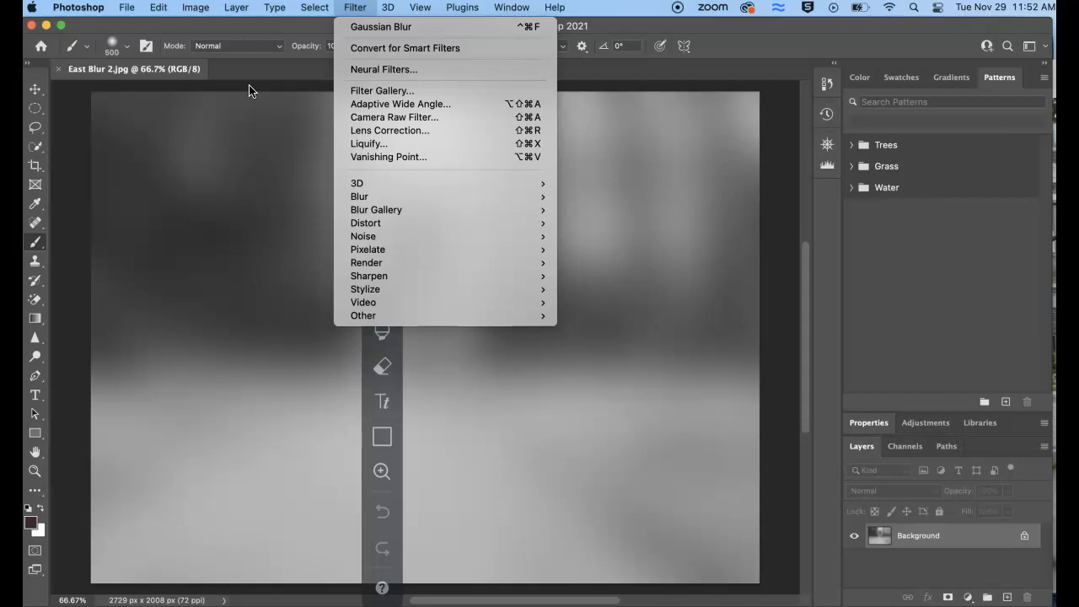
left_click(250, 88)
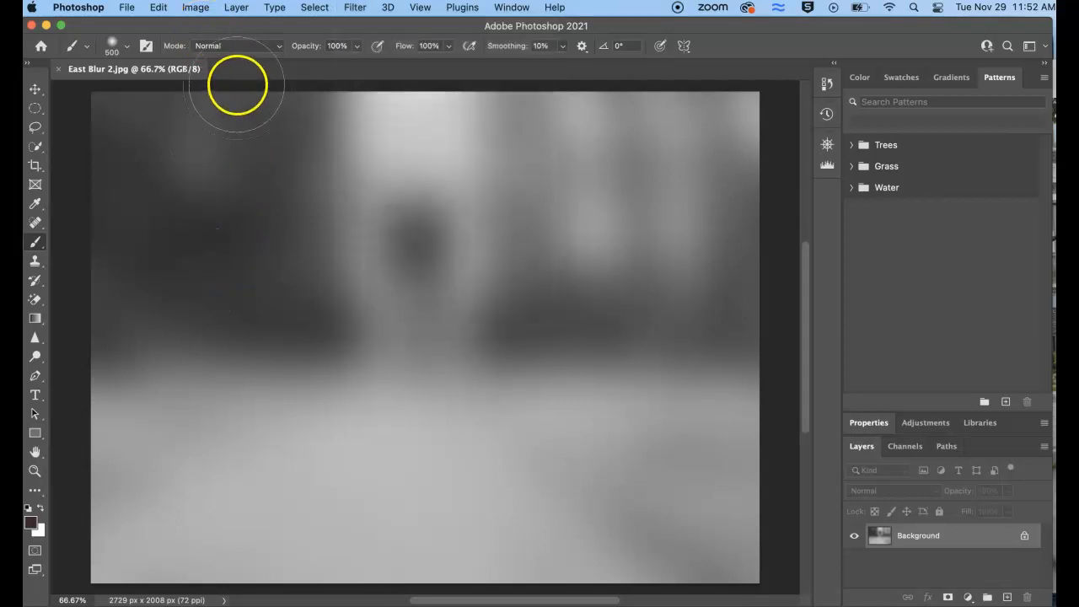
Check the image's dimensions and resolution in the Image Size settings without changing them, and close the image
left_click(198, 9)
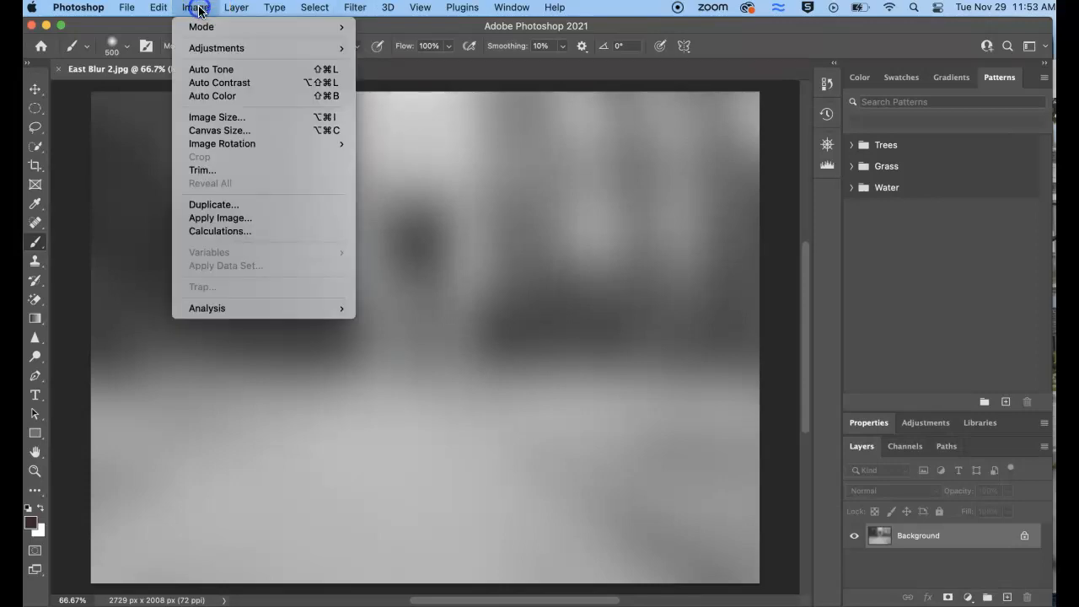
left_click(221, 119)
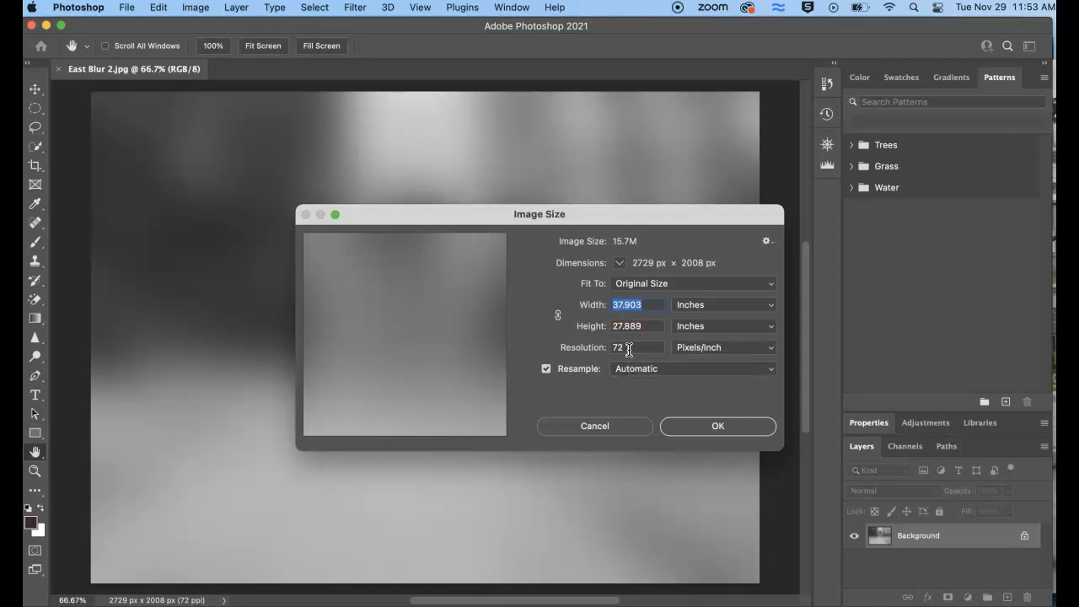
left_click(624, 431)
left_click(59, 69)
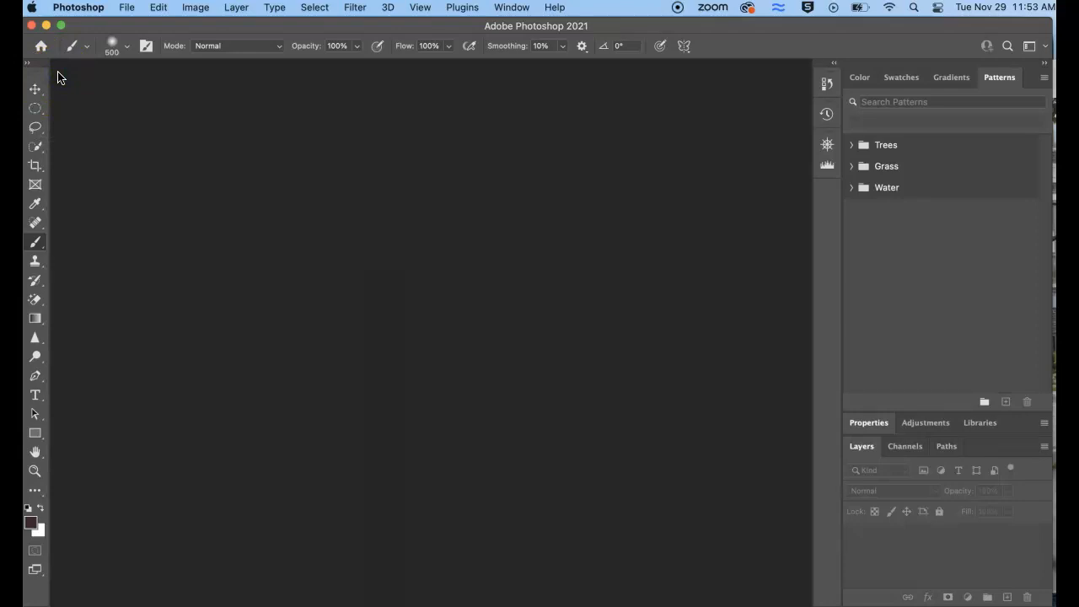
Start the Load Files into Stack script and select East Blur 2.jpg, East Campus Gray.jpg and East Gray Blur 1.jpg in Downloads
left_click(126, 8)
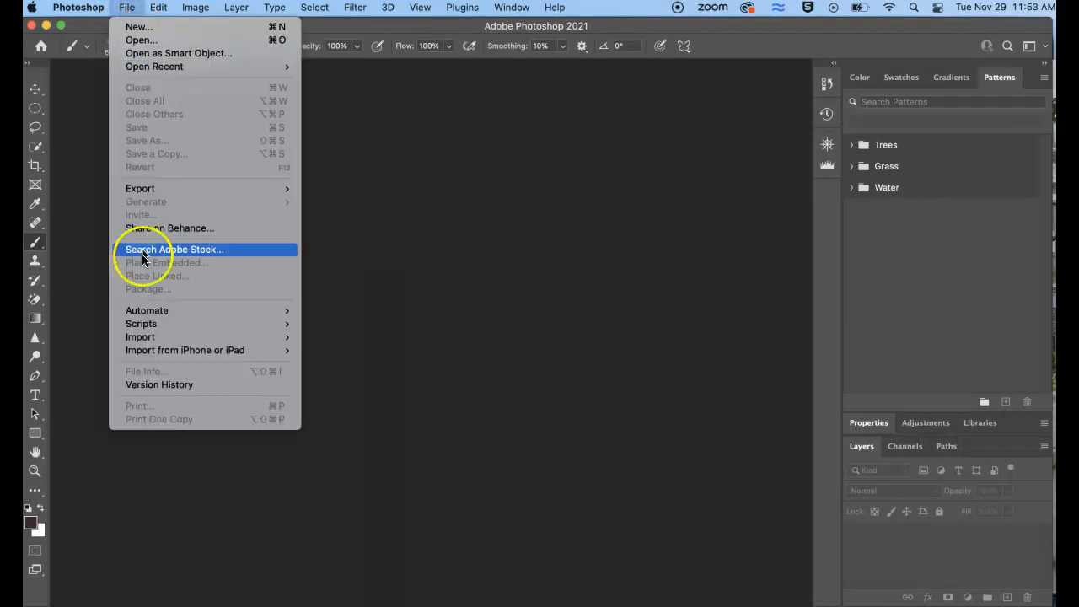
mouse_move(162, 328)
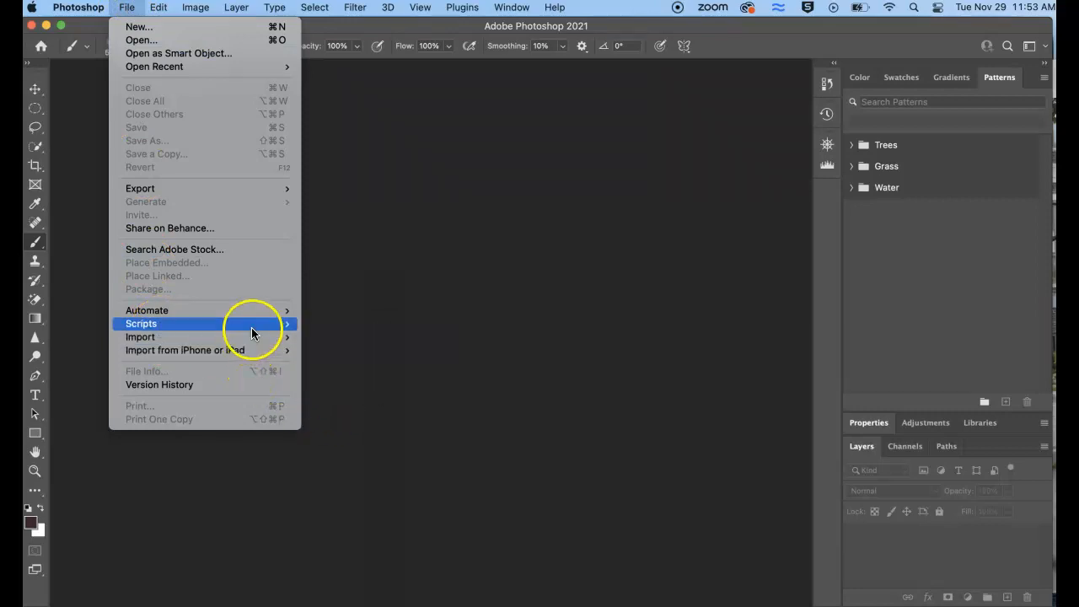
mouse_move(252, 327)
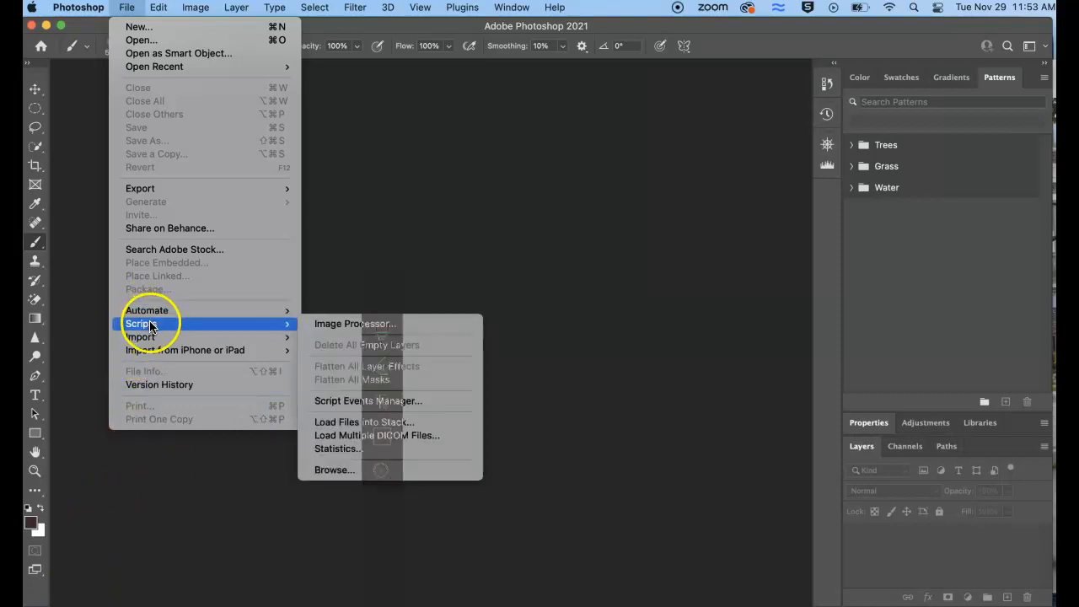
left_click(354, 423)
left_click(602, 309)
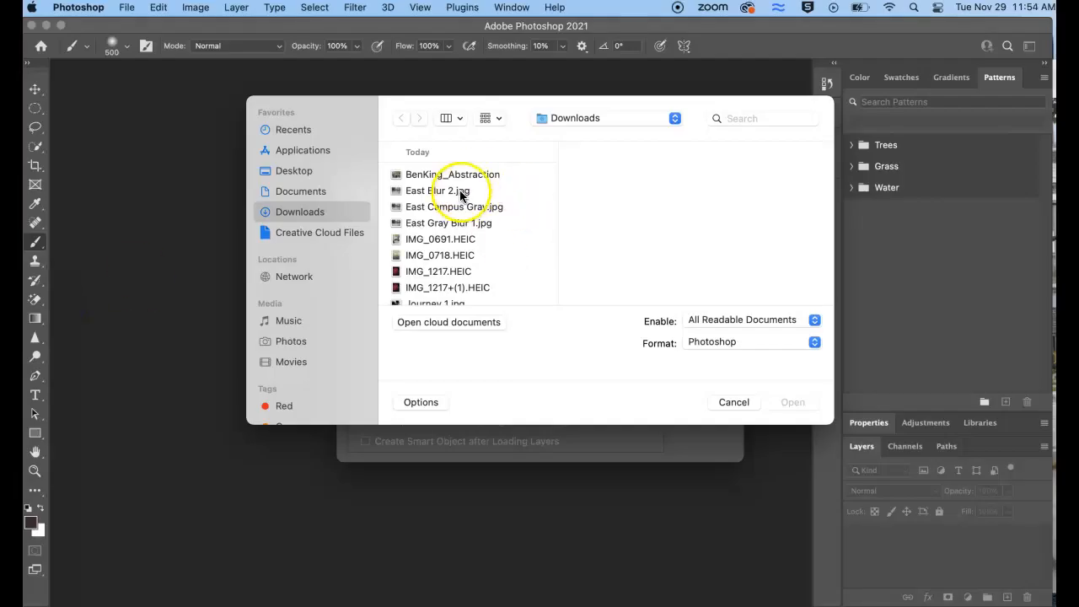
left_click(462, 192)
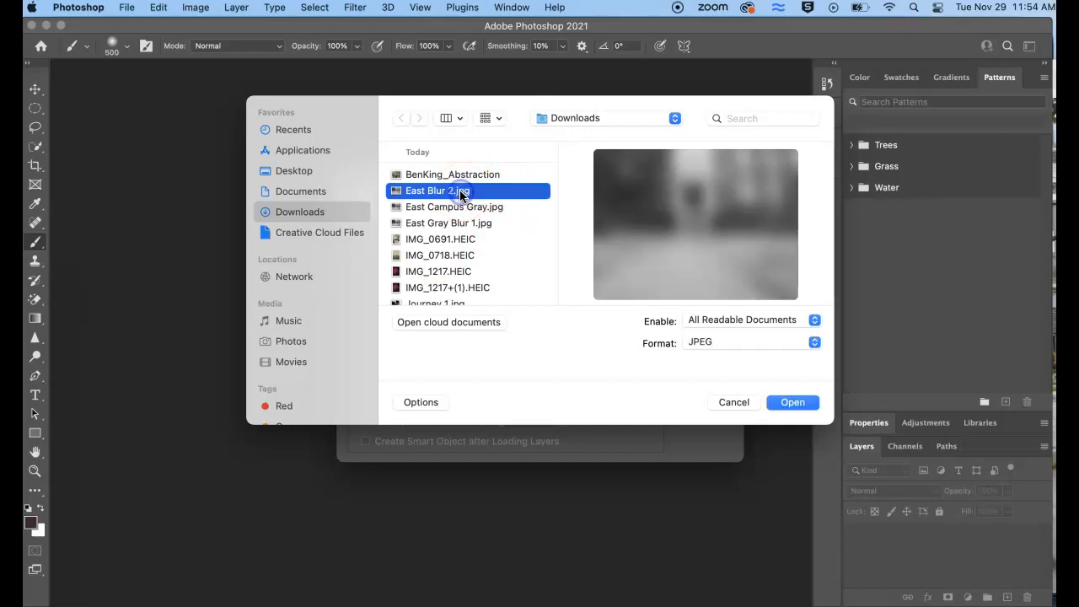
left_click(458, 205, "shift")
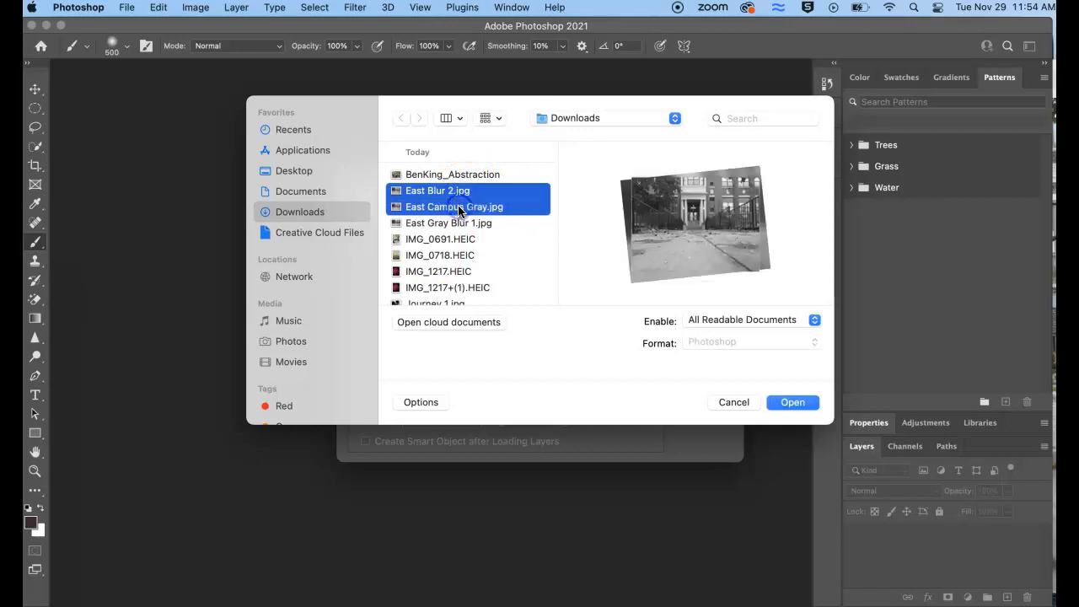
left_click(457, 224, "shift")
Add Journey 1.jpg, Journey brightness 2.jpg, Moment Blur 1.jpg, Moment Blur 2.jpg and Moment Bright.jpg to the selection and load all files as layers
scroll(451, 270, "down", 3)
left_click(447, 225, "super")
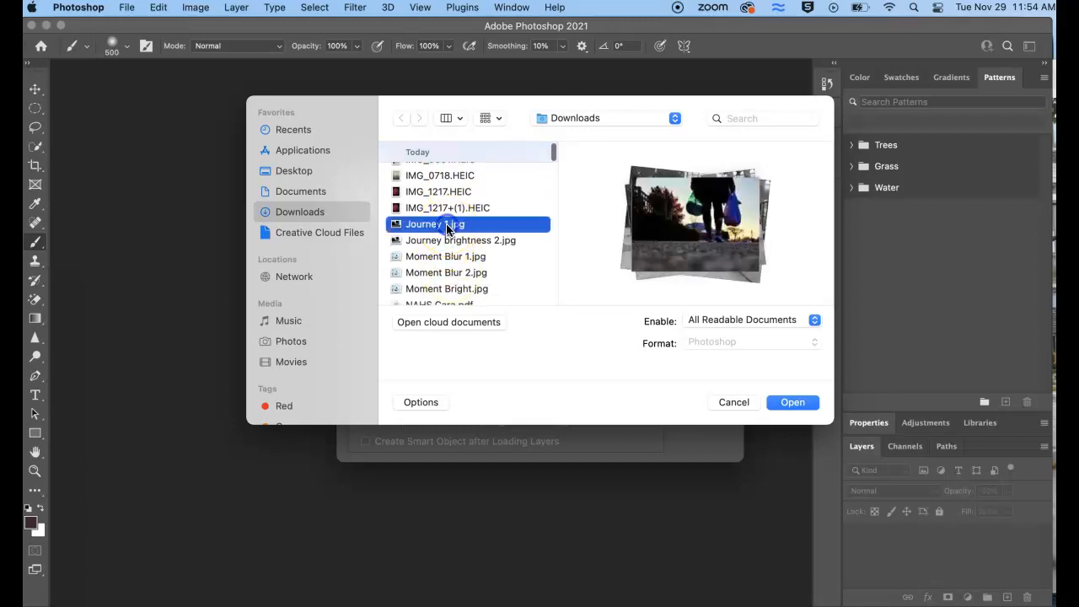
left_click(447, 242, "super")
left_click(447, 258, "super")
left_click(448, 272, "super")
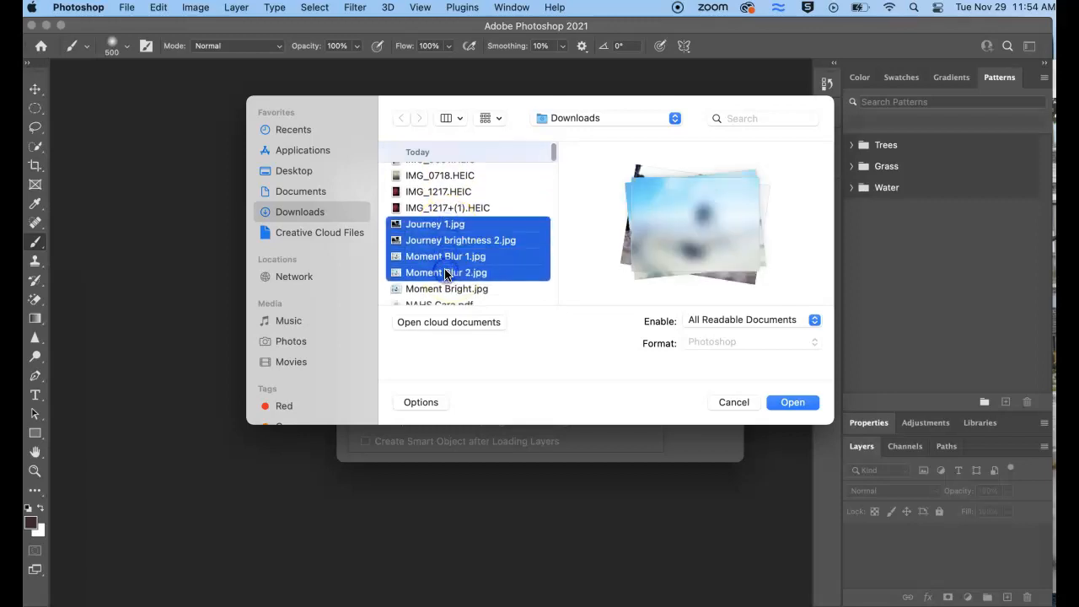
left_click(448, 288, "super")
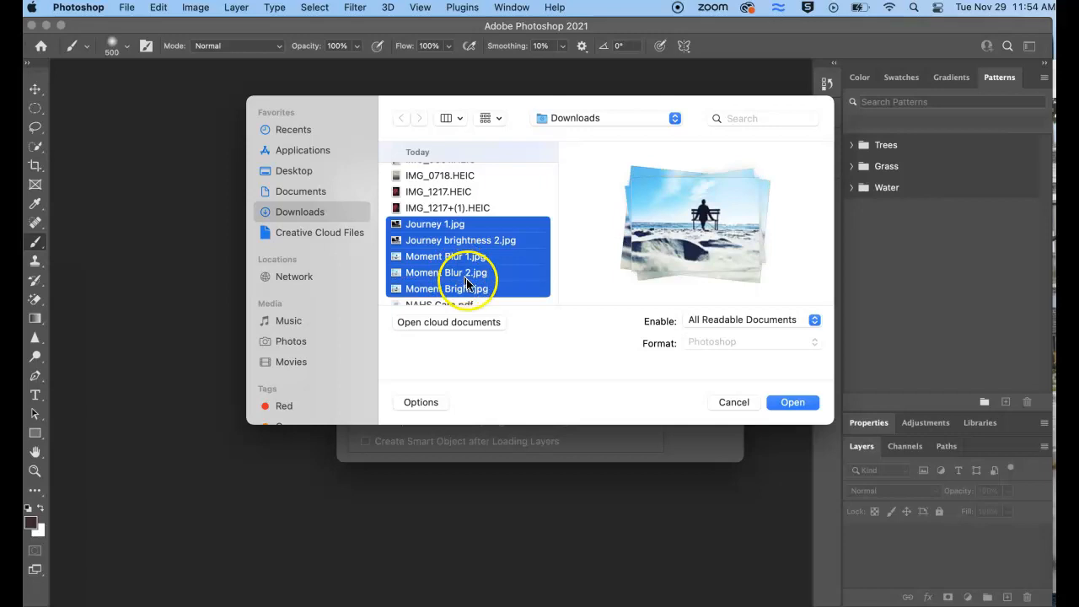
left_click(788, 402)
left_click(713, 223)
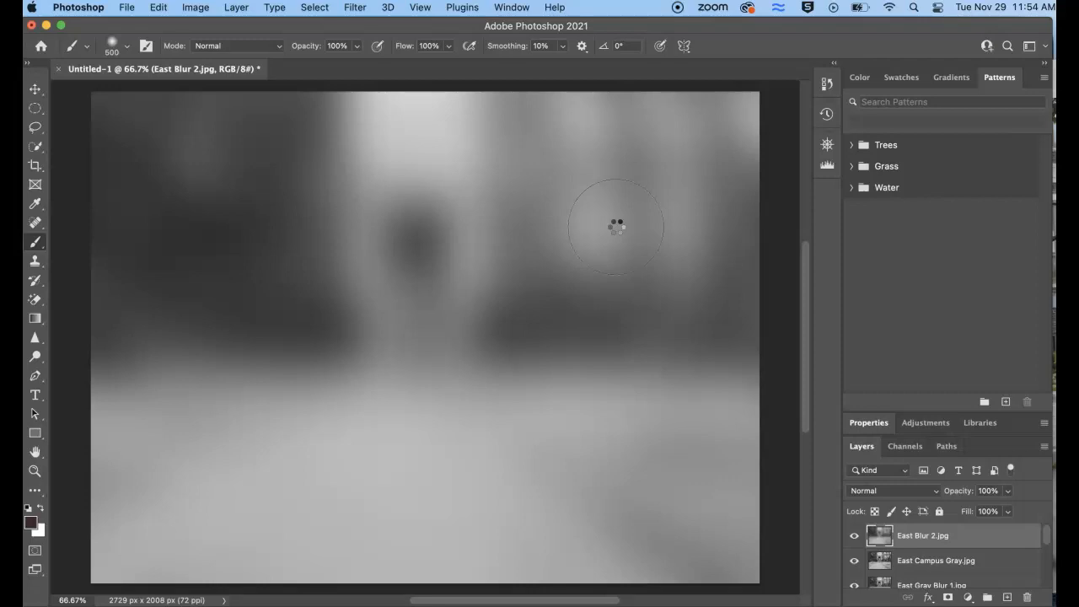
Show the Timeline for the stacked document
left_click(512, 7)
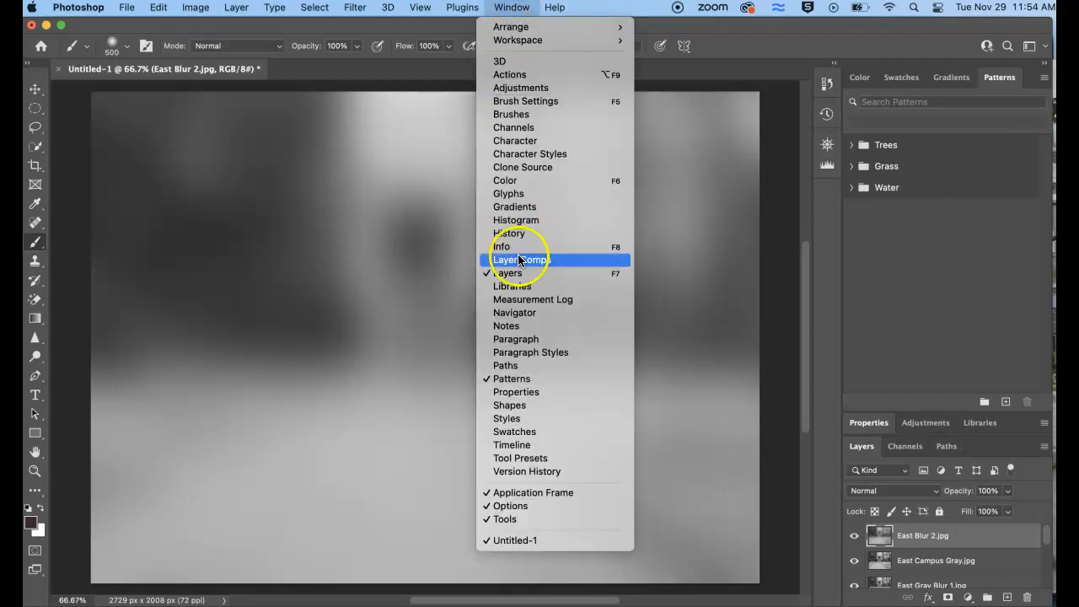
left_click(499, 445)
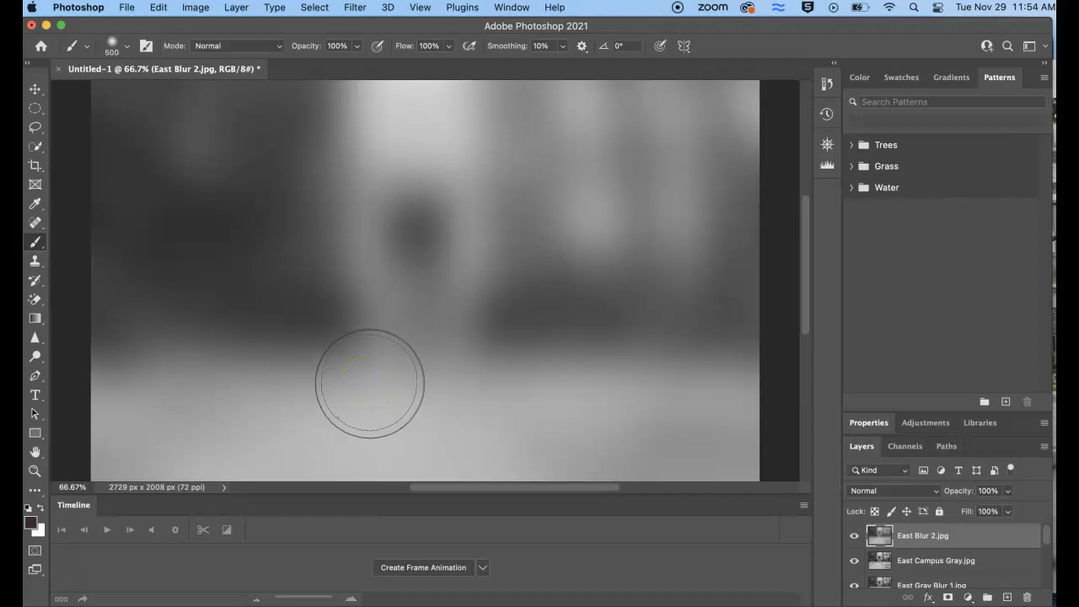
mouse_move(370, 384)
left_mouse_down()
mouse_move(330, 355)
mouse_move(168, 289)
mouse_move(151, 261)
mouse_move(232, 122)
left_mouse_up()
Select all layers and create a frame animation in the Timeline
left_click(315, 7)
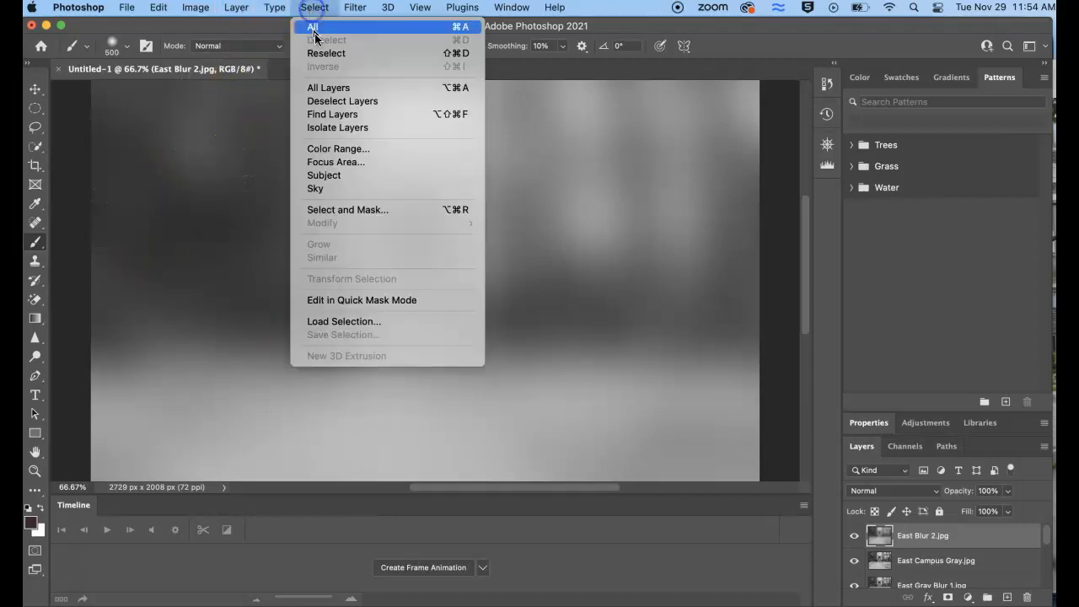
left_click(338, 89)
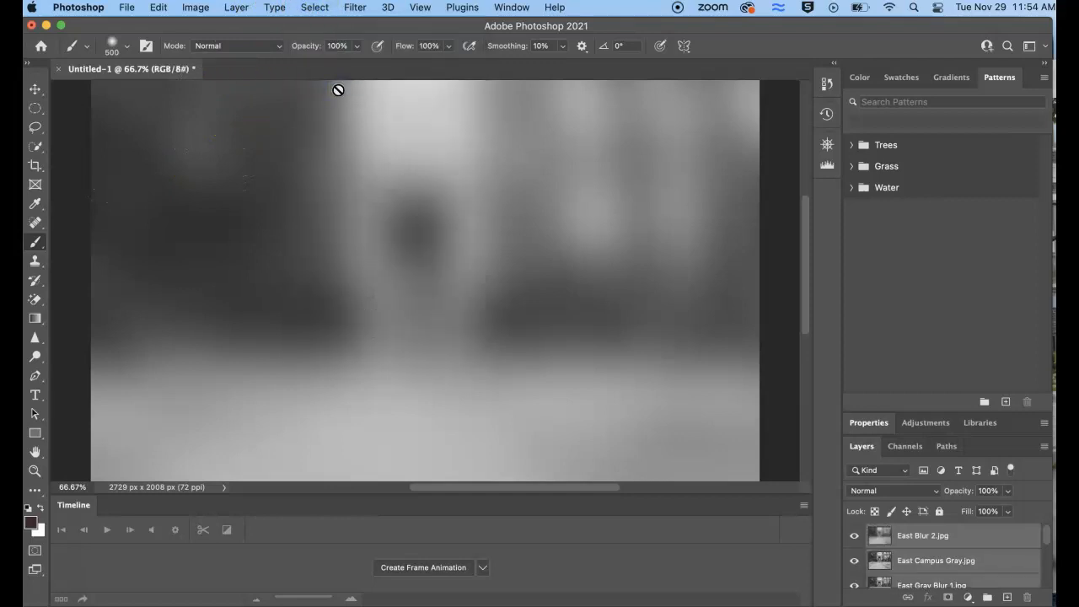
left_click(424, 567)
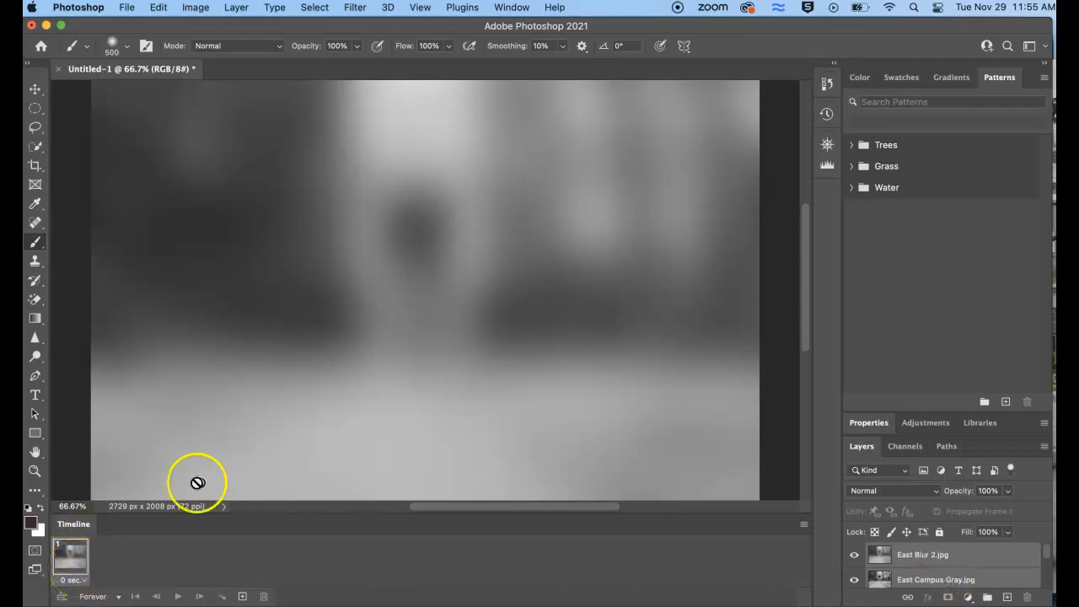
Try to move the East Campus Gray.jpg layer above East Blur 2.jpg while all layers are selected
scroll(940, 553, "down", 5)
scroll(940, 553, "up", 5)
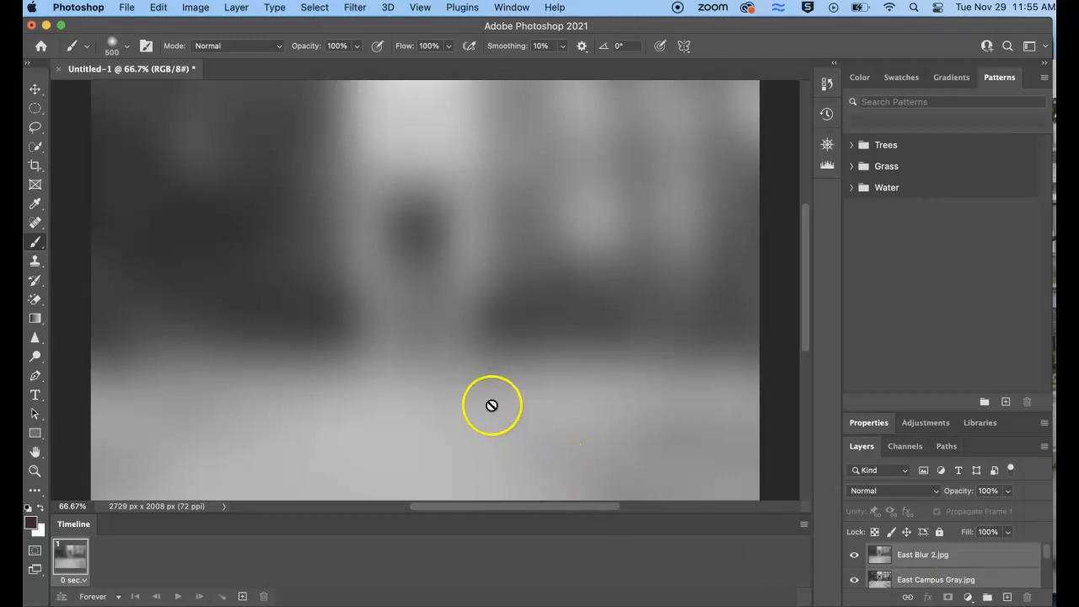
scroll(937, 572, "down", 5)
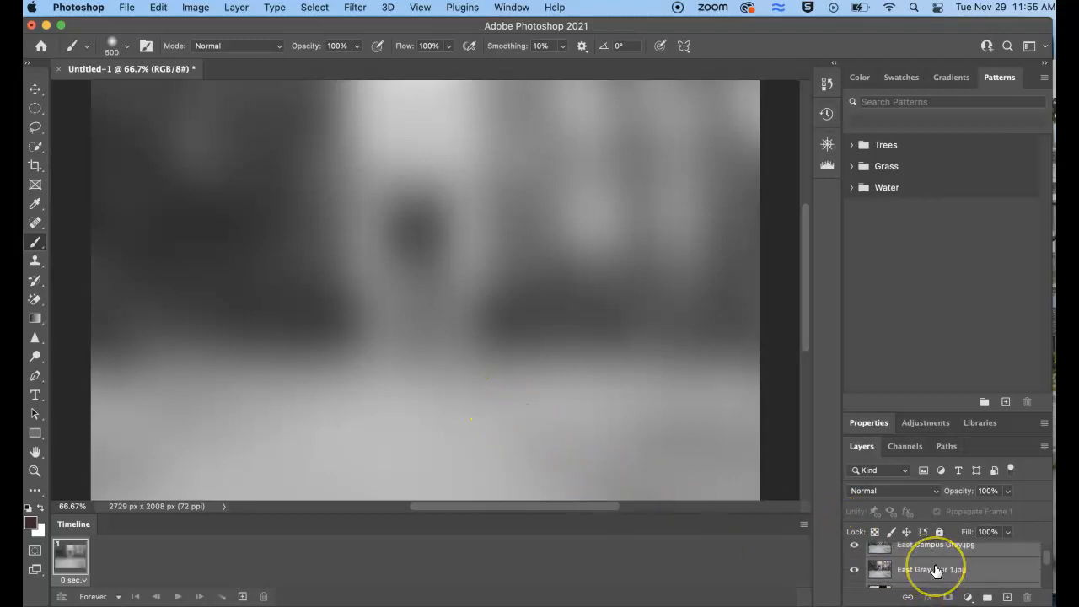
scroll(936, 572, "up", 5)
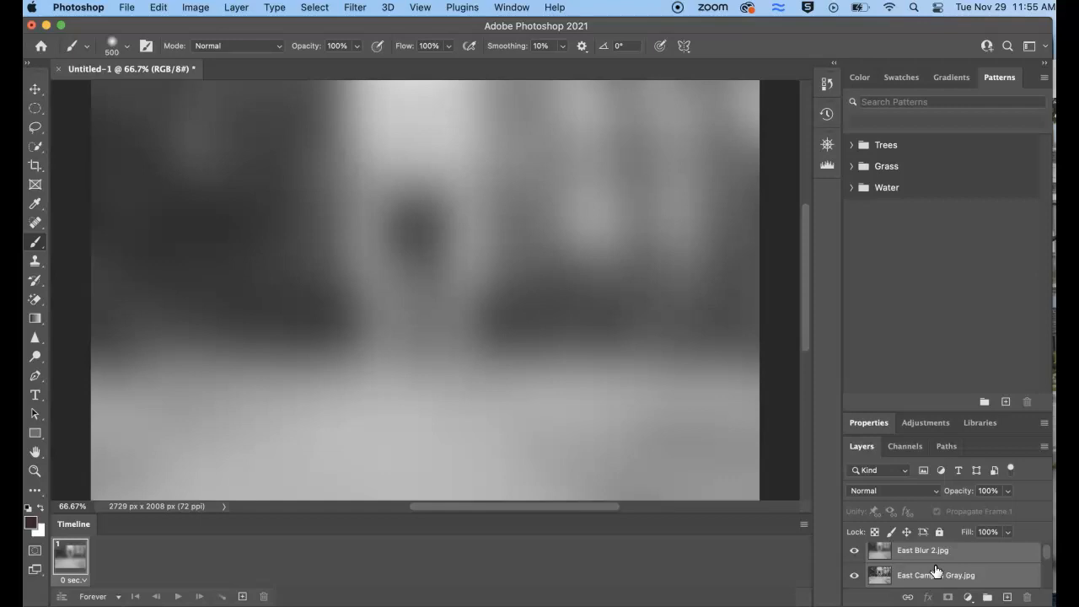
scroll(935, 573, "up", 1)
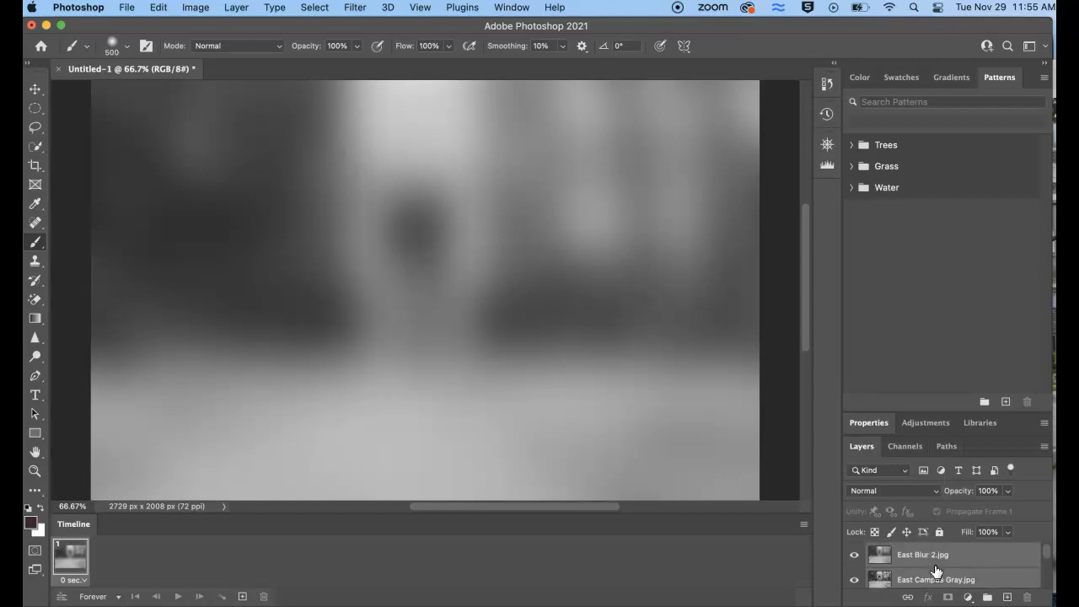
left_click_drag(936, 580, 935, 554)
Deselect all layers and reorder the stack with East Campus Gray.jpg and East Gray Blur 1.jpg above East Blur 2.jpg
left_click(315, 7)
left_click(333, 102)
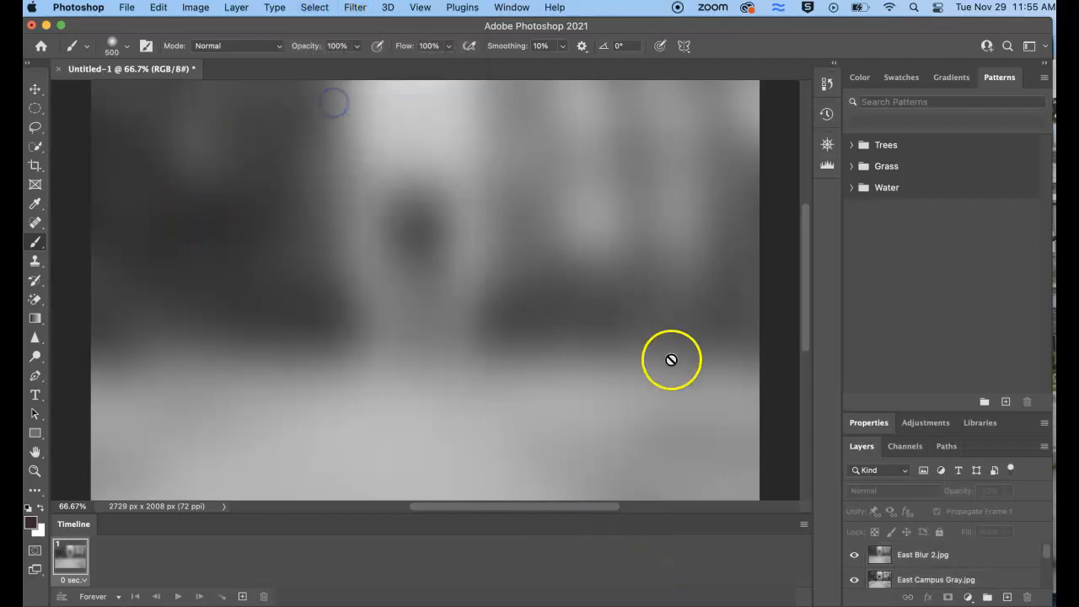
left_click_drag(923, 581, 930, 558)
scroll(925, 562, "down", 2)
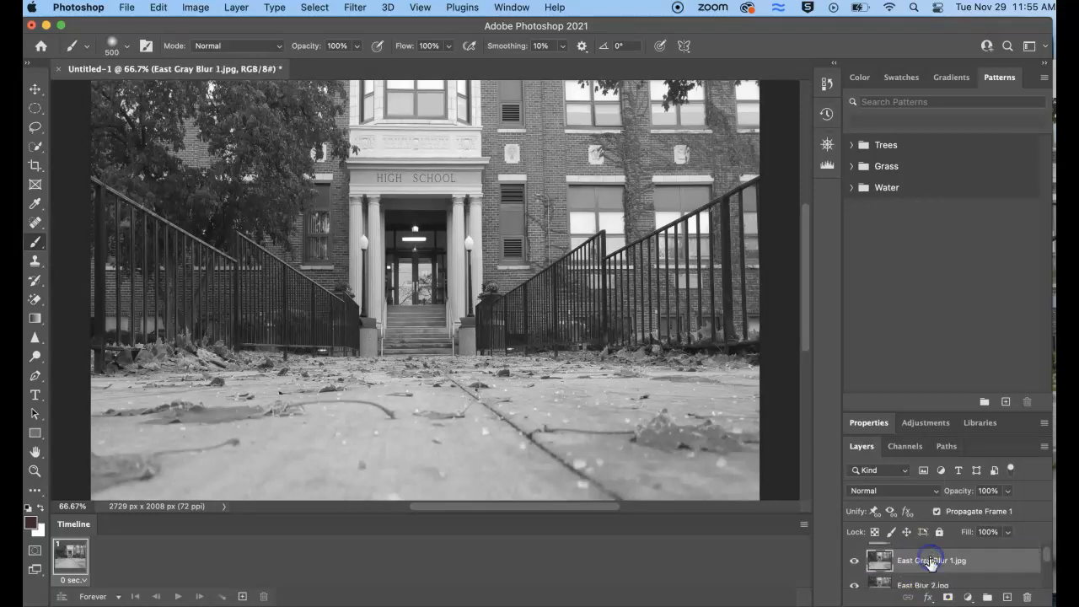
Check the order of the East, Journey and Moment layers down to the end of the stack
scroll(931, 570, "down", 1)
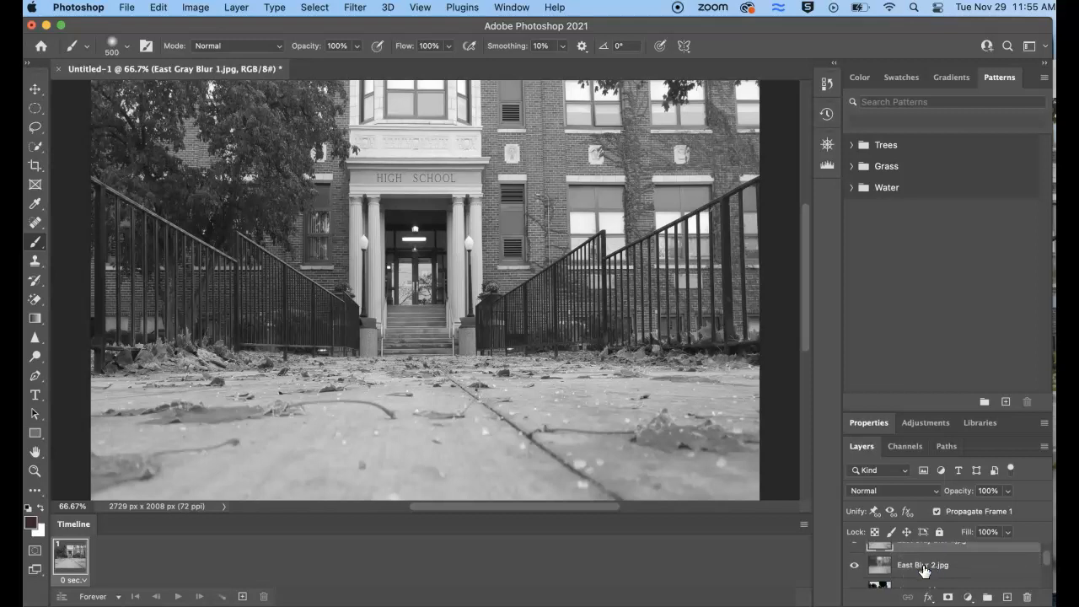
scroll(924, 571, "up", 2)
left_click(924, 578)
scroll(925, 581, "down", 1)
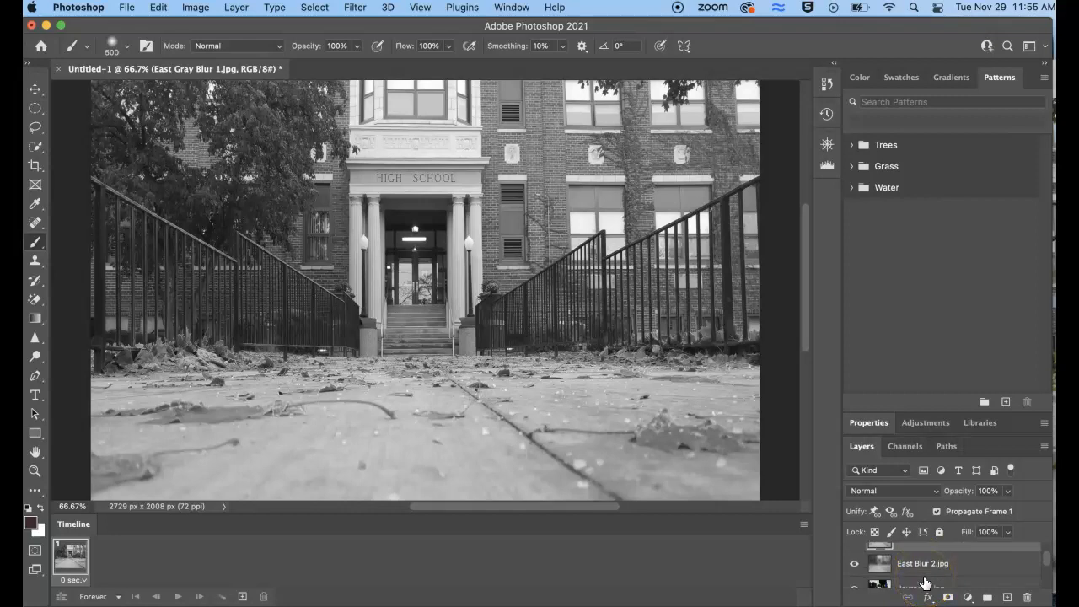
scroll(925, 581, "down", 3)
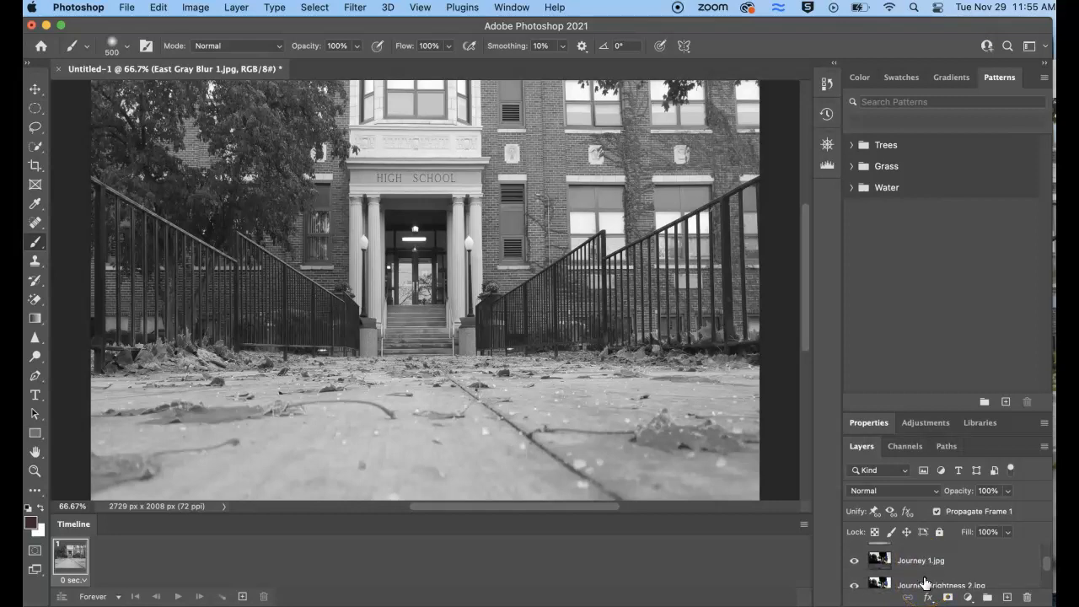
scroll(925, 582, "down", 1)
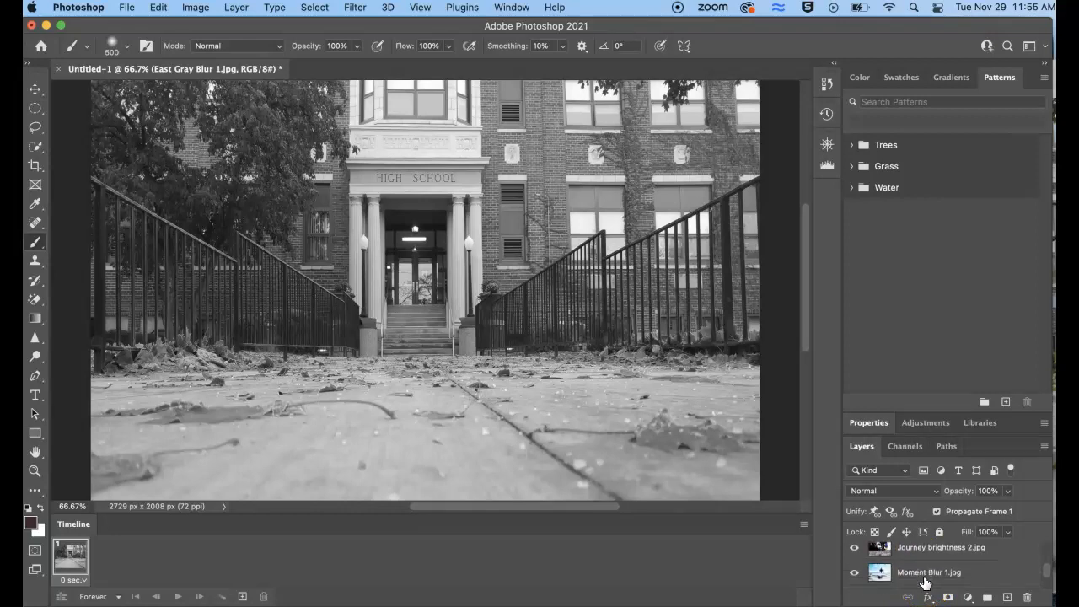
scroll(925, 582, "down", 1)
scroll(925, 582, "down", 2)
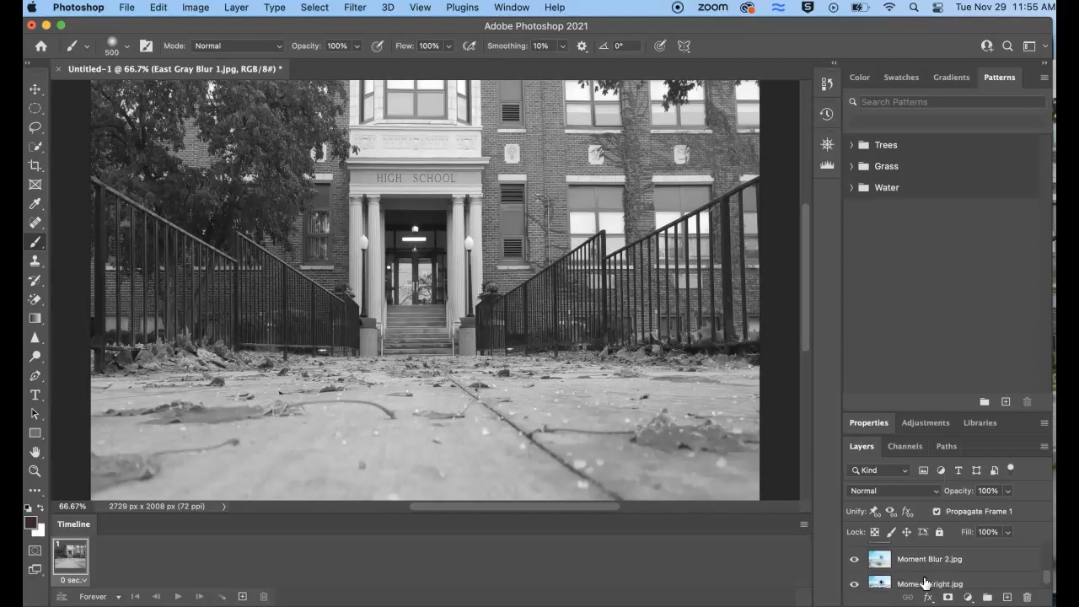
Move the Moment Bright.jpg layer directly above Moment Blur 1.jpg in the layer stack
mouse_move(925, 580)
left_mouse_down()
mouse_move(925, 544)
mouse_move(927, 564)
left_mouse_up()
scroll(928, 570, "up", 2)
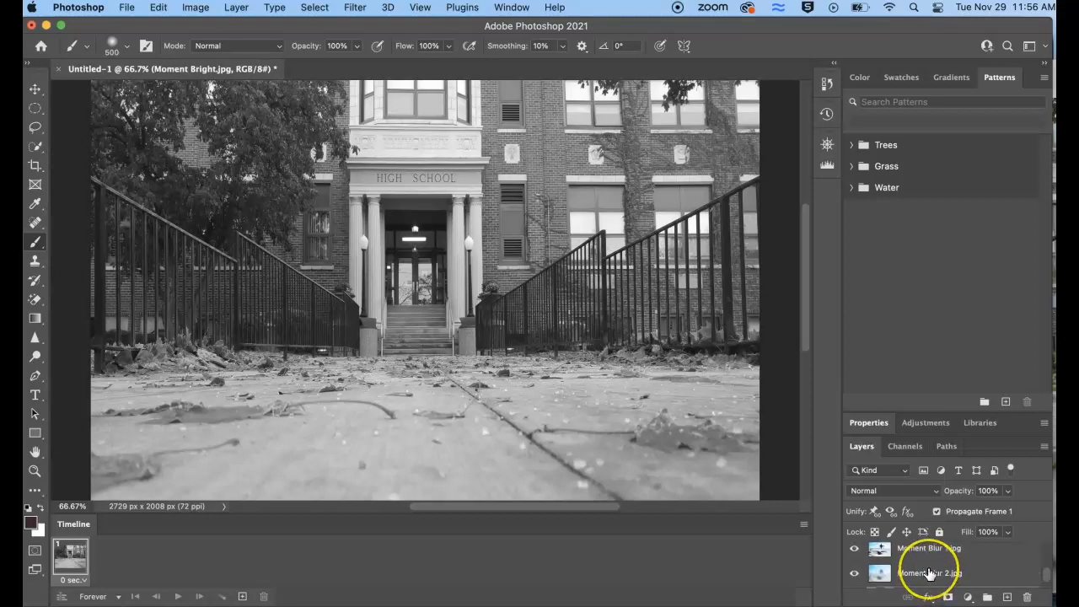
scroll(929, 572, "down", 2)
left_click_drag(929, 580, 925, 551)
scroll(932, 566, "up", 1)
scroll(932, 567, "up", 1)
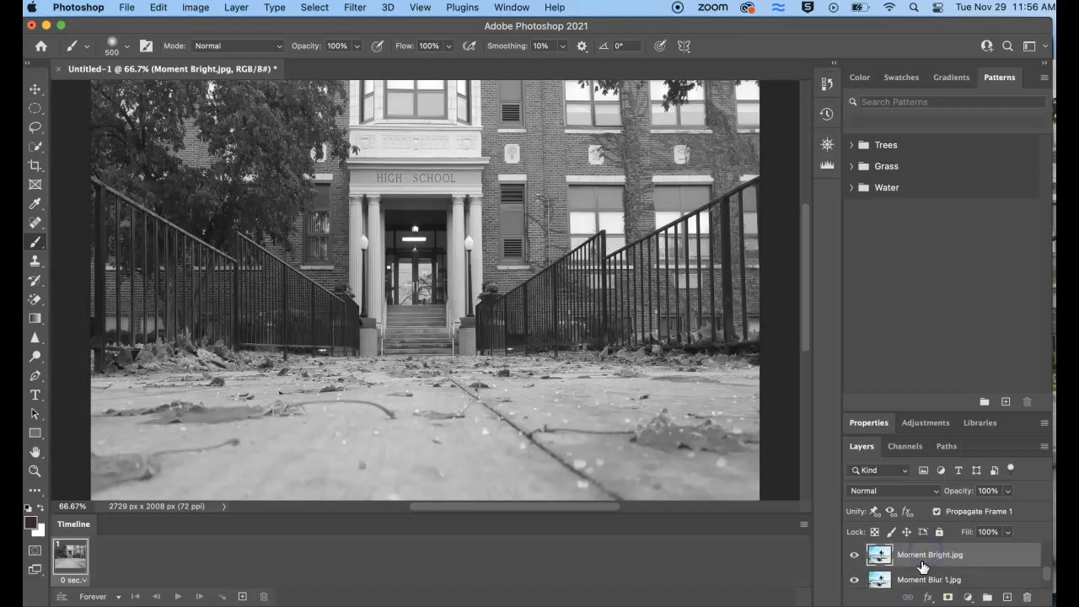
scroll(922, 567, "up", 3)
scroll(923, 567, "up", 5)
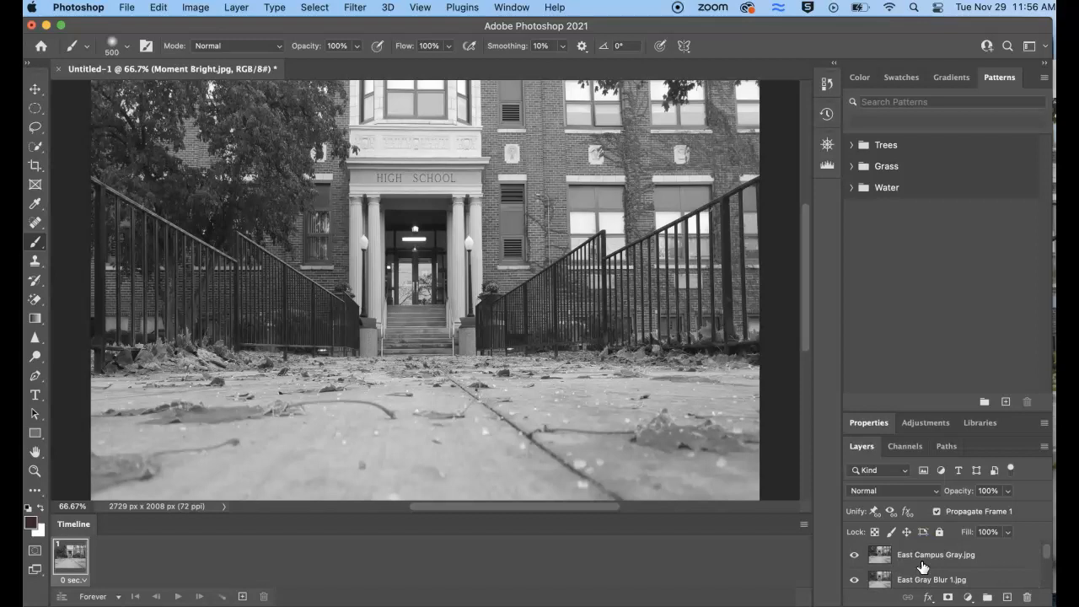
Select all layers and add a second animation frame with the East Campus Gray.jpg layer hidden
left_click(314, 7)
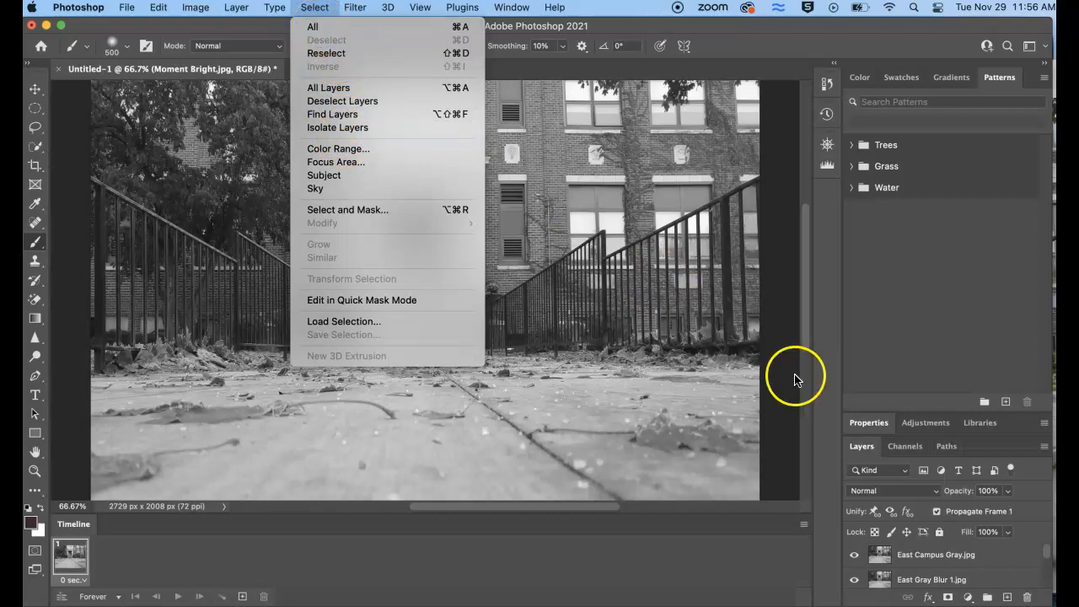
left_click(327, 88)
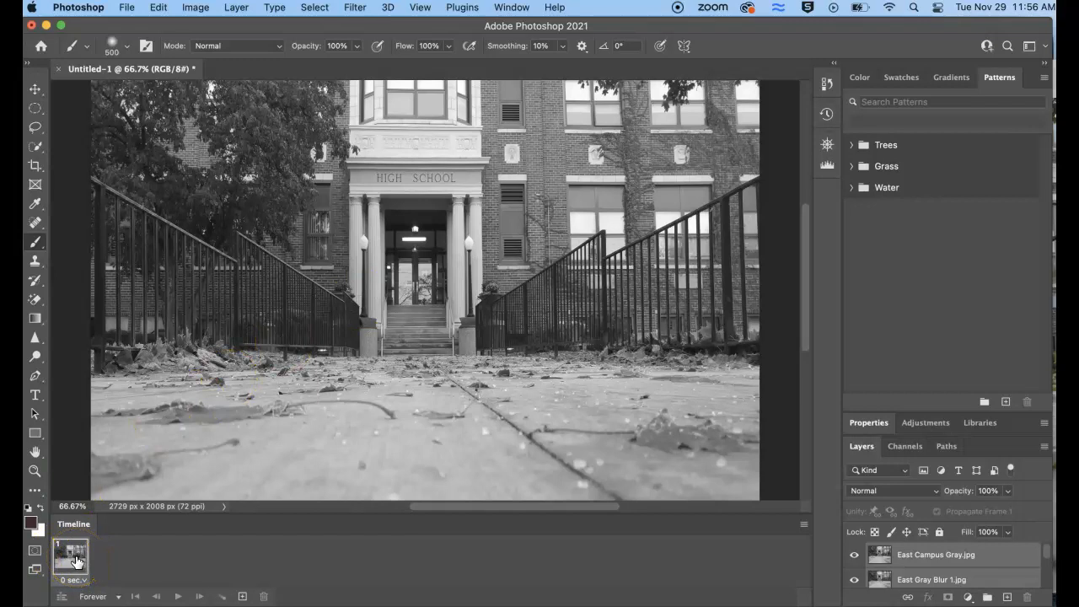
scroll(903, 553, "down", 5)
scroll(903, 564, "up", 2)
left_click_drag(903, 563, 183, 524)
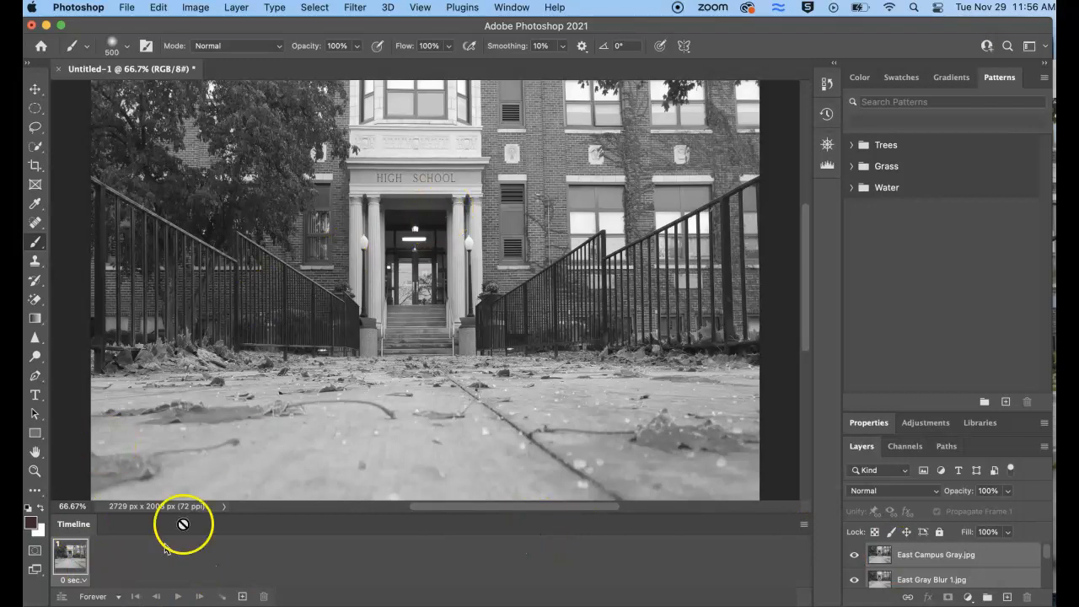
left_click(242, 597)
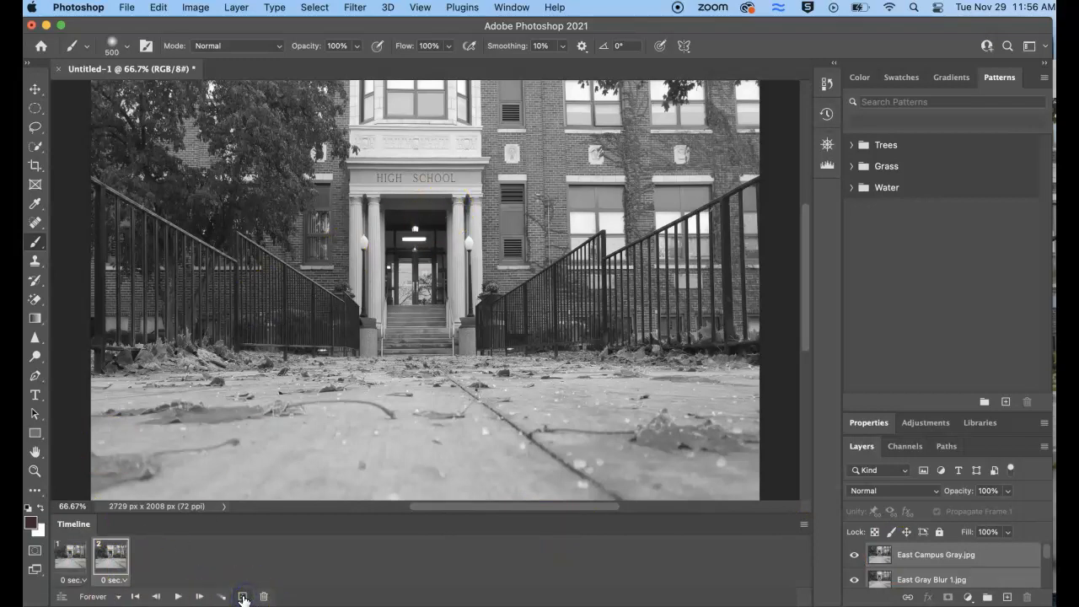
left_click(854, 556)
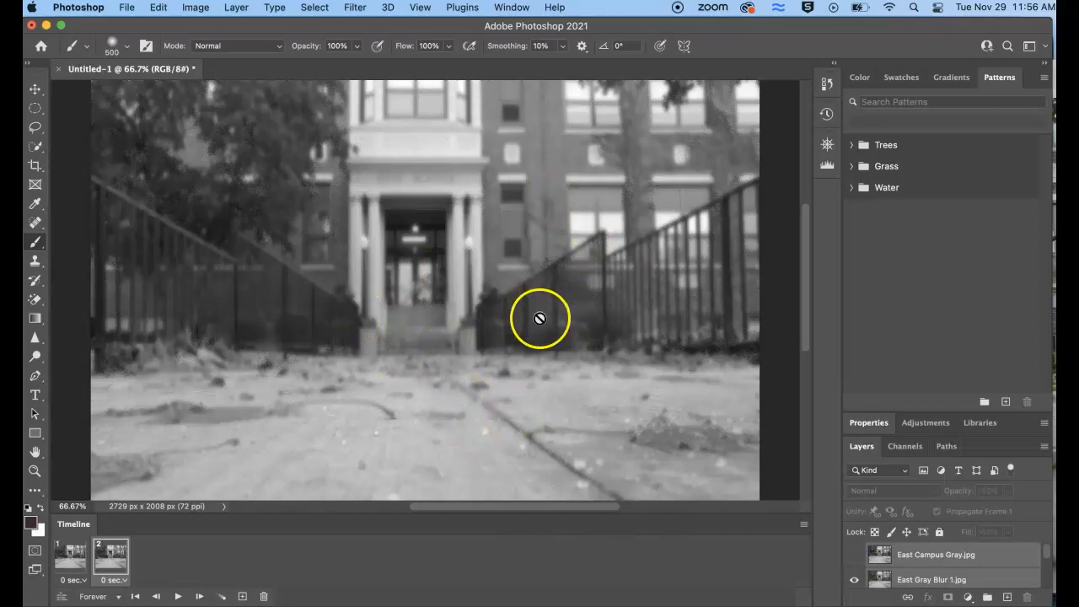
Add a third frame with East Gray Blur 1.jpg hidden and a fourth frame with East Blur 2.jpg hidden
left_click(242, 598)
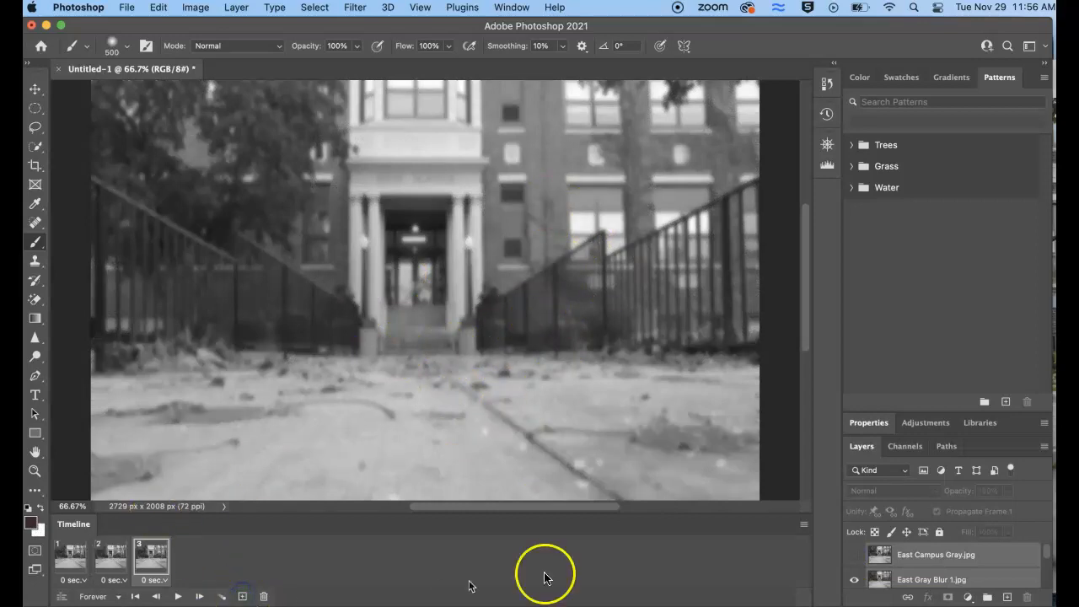
left_click(857, 580)
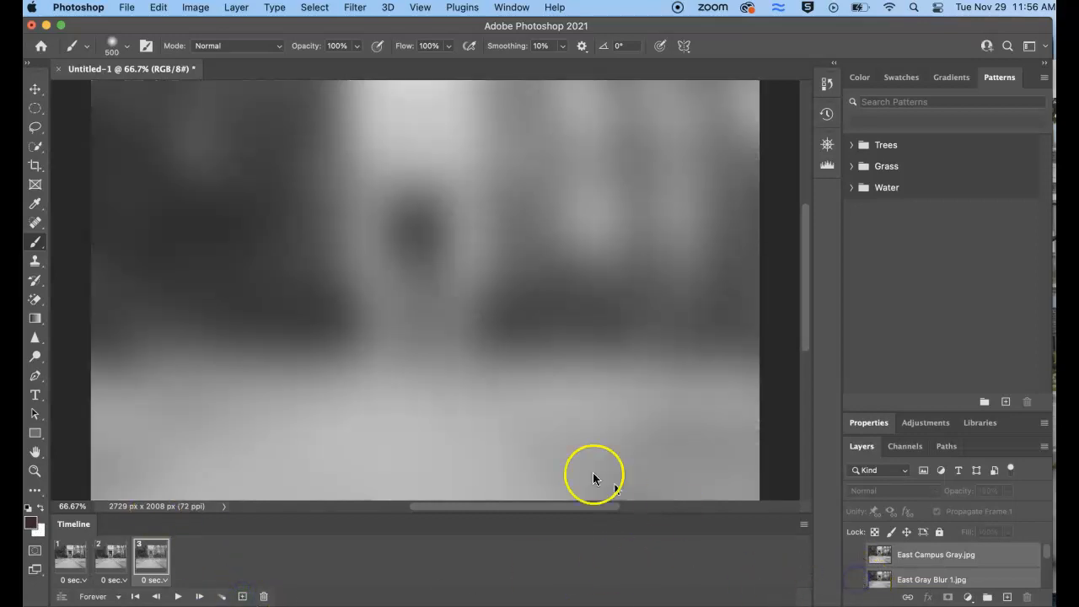
left_click(242, 594)
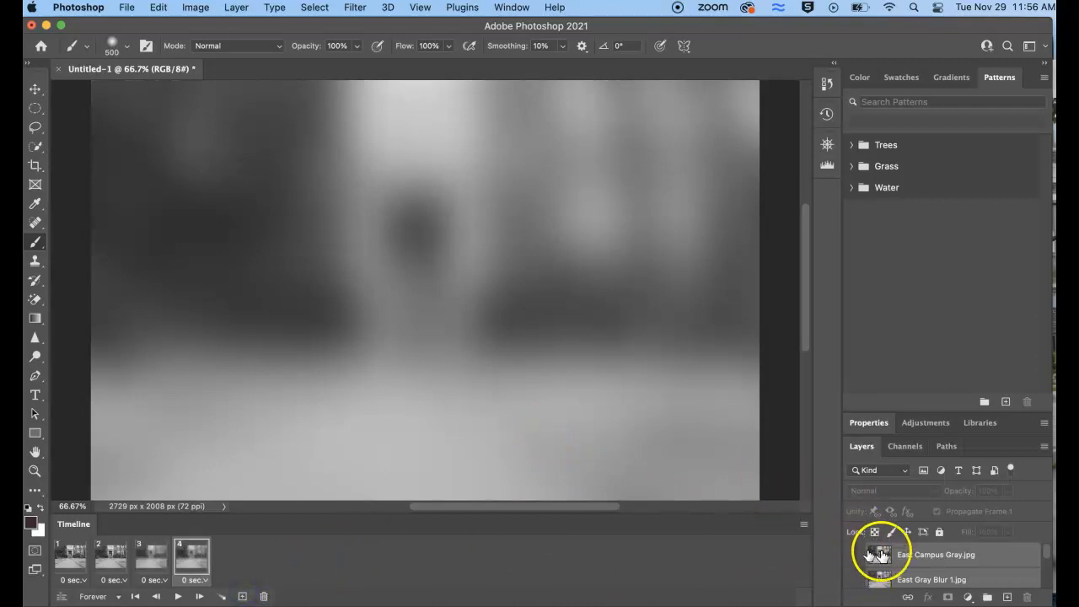
scroll(911, 567, "down", 1)
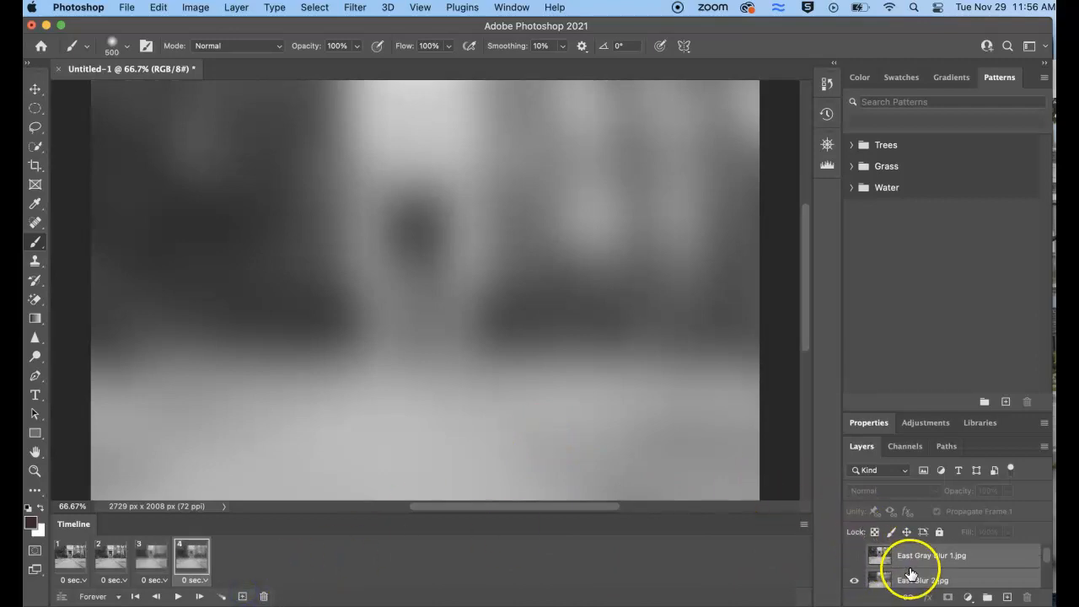
left_click(857, 581)
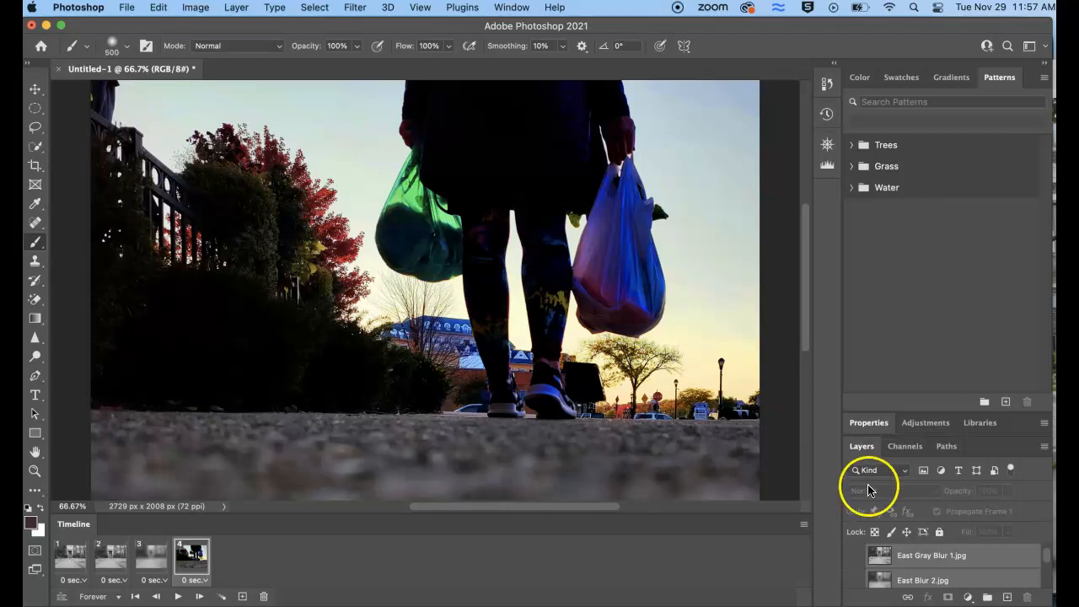
Select only the Journey 1.jpg layer and lower its opacity to 55% in the fourth frame
scroll(929, 567, "down", 2)
scroll(929, 567, "down", 2)
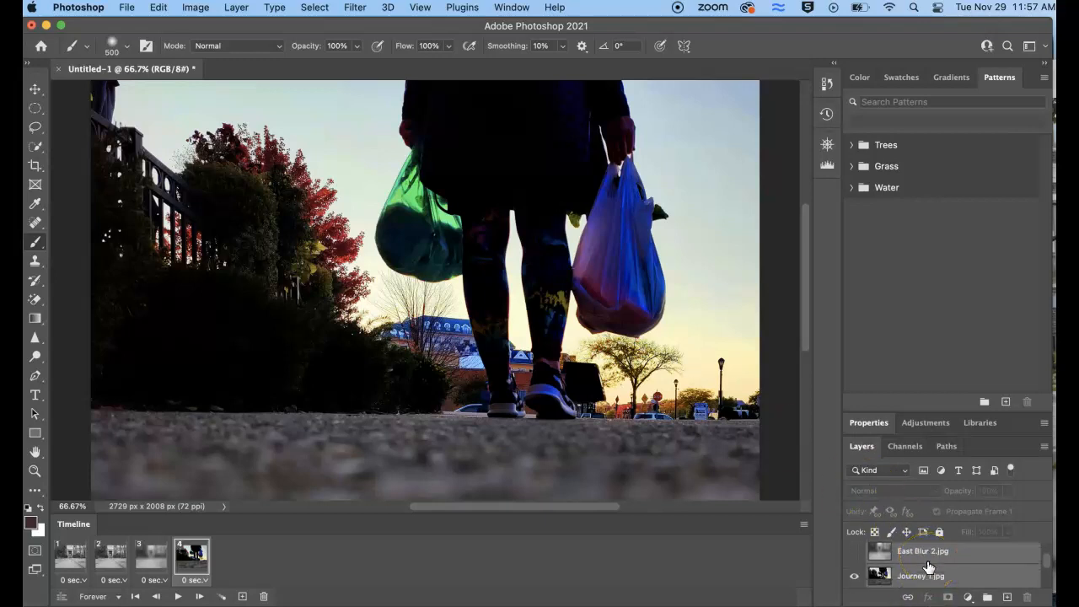
left_click(924, 568)
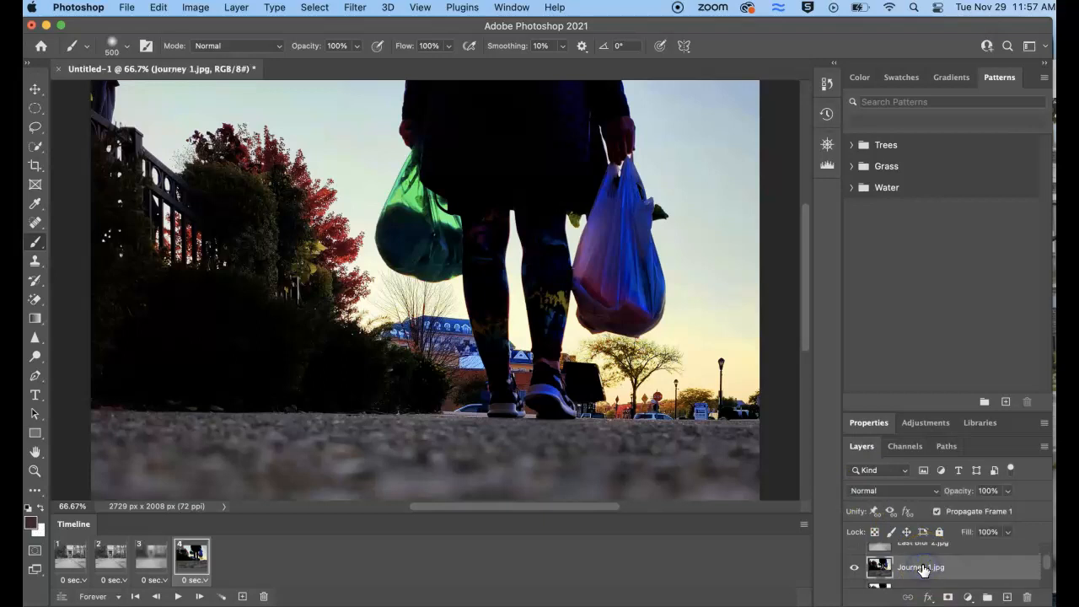
left_click(1010, 492)
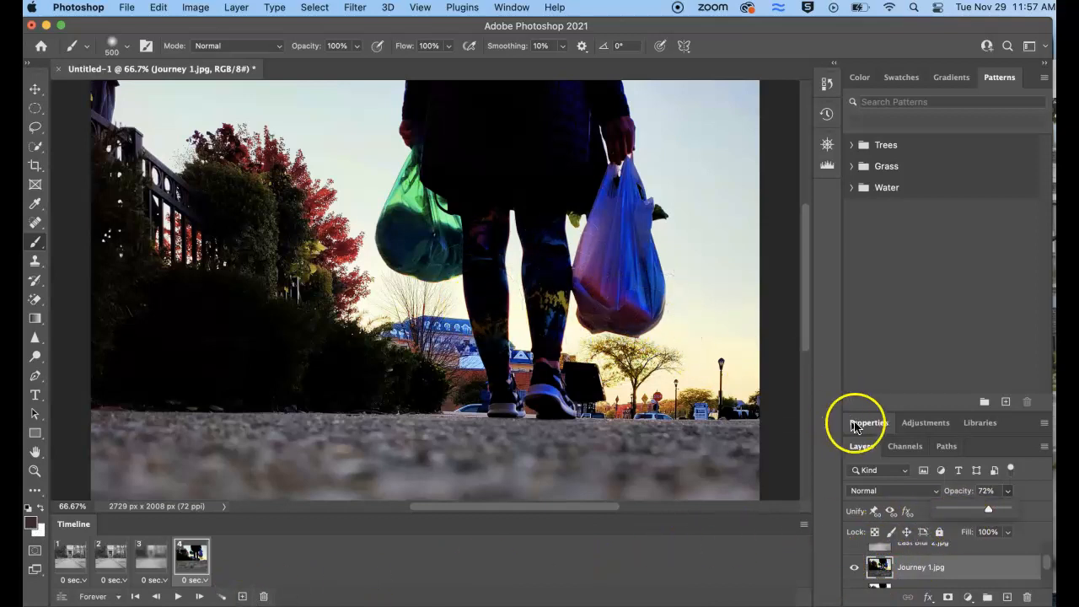
left_click_drag(1002, 511, 983, 515)
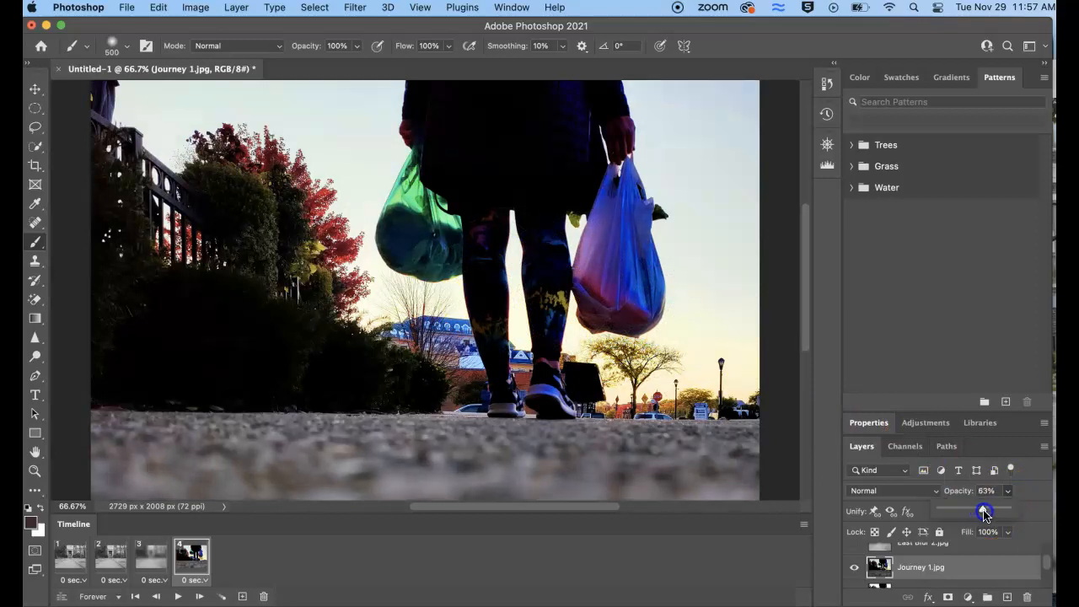
left_click_drag(970, 516, 976, 518)
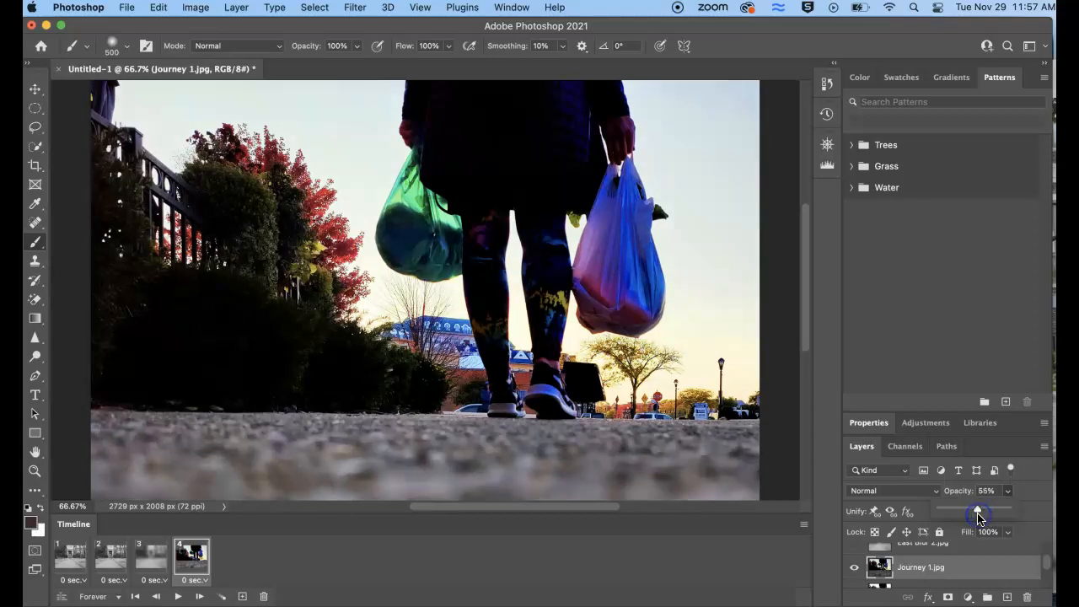
Add a fifth frame with Journey 1.jpg hidden and a sixth frame with Journey brightness 2.jpg at 63% opacity
left_click(242, 597)
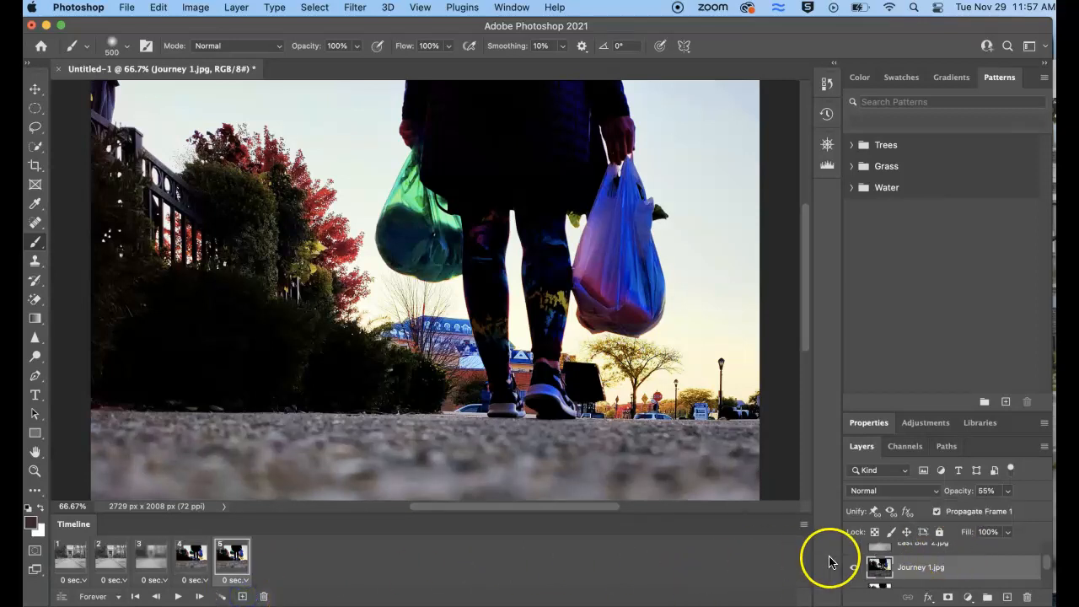
left_click(853, 568)
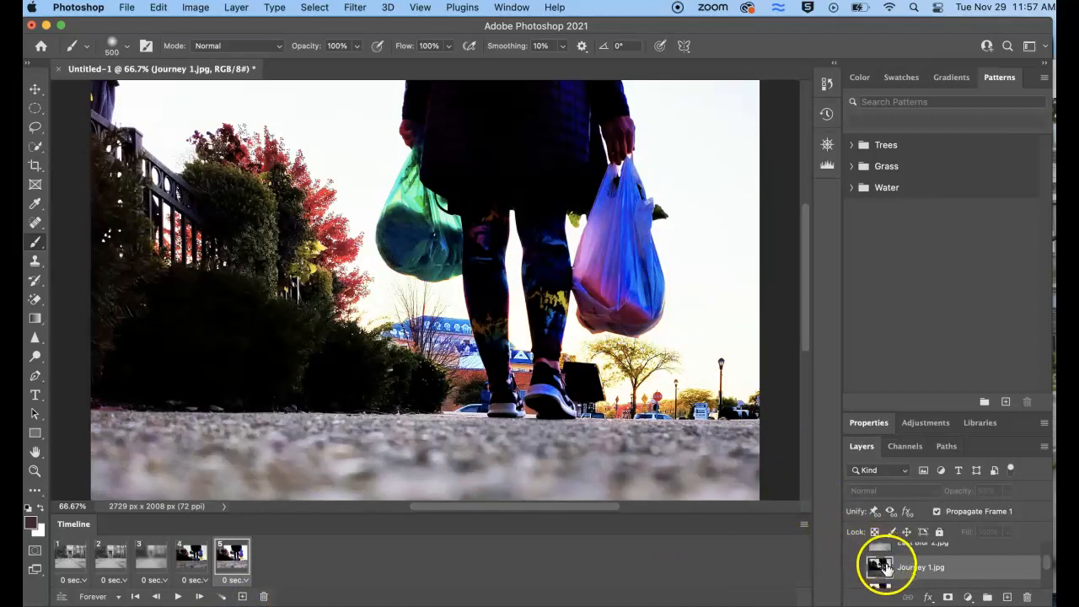
left_click(241, 596)
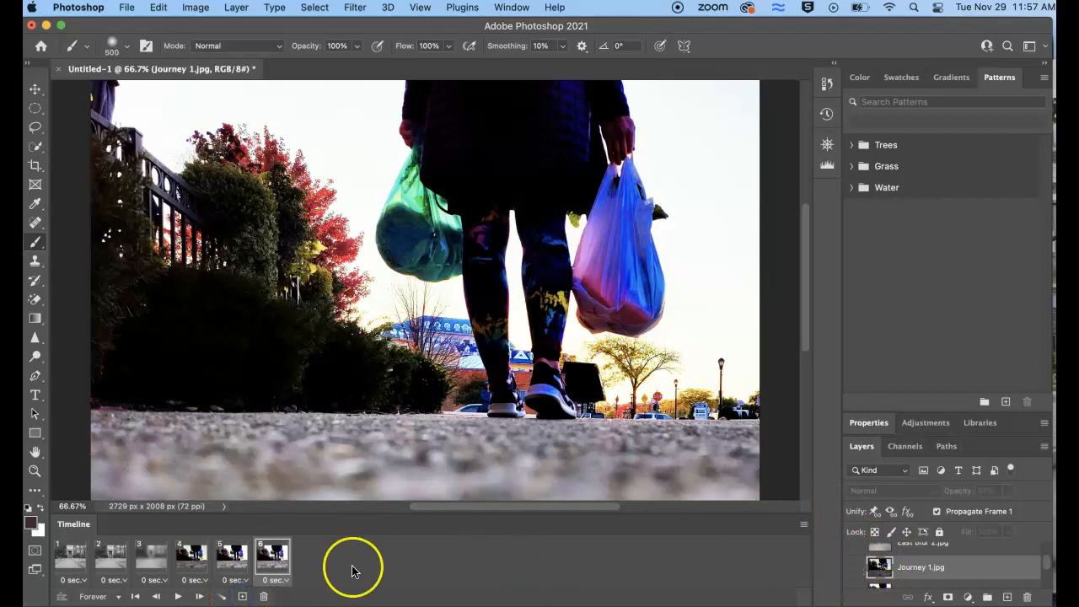
scroll(959, 570, "down", 1)
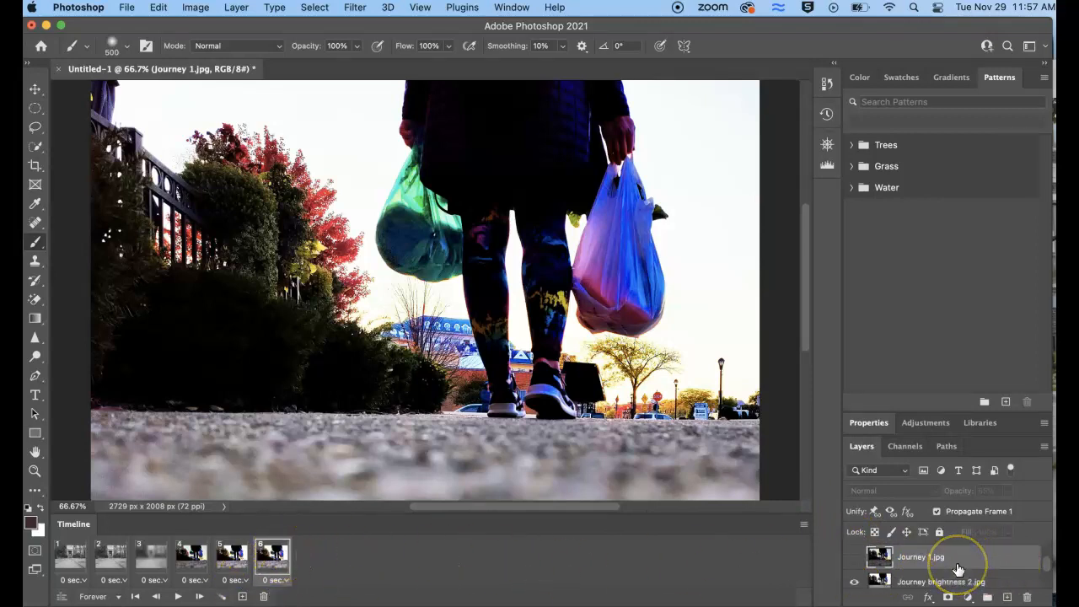
scroll(959, 570, "down", 1)
left_click(958, 569)
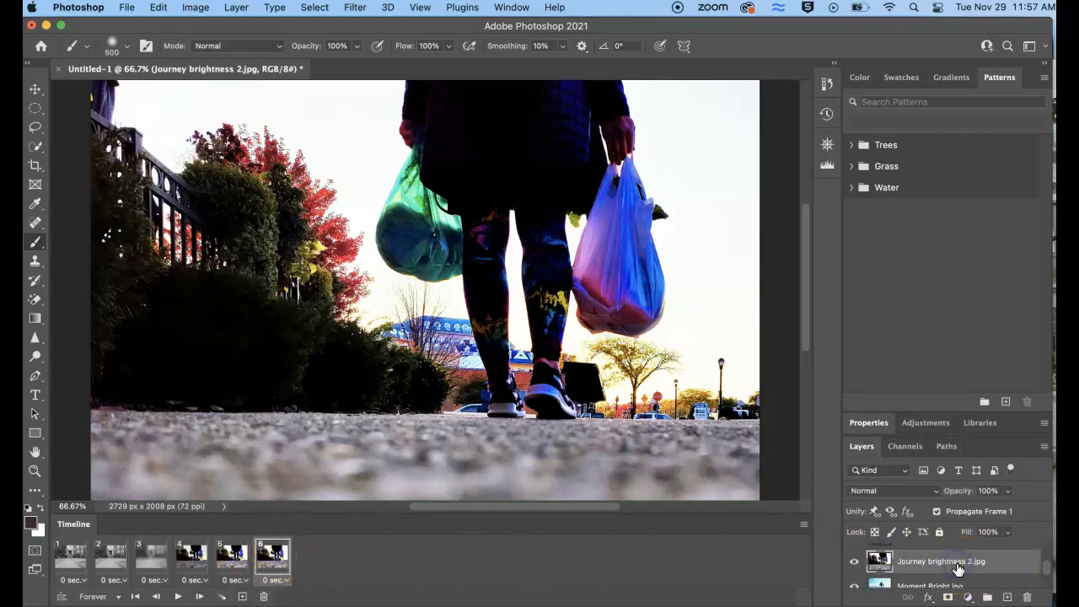
left_click(1009, 493)
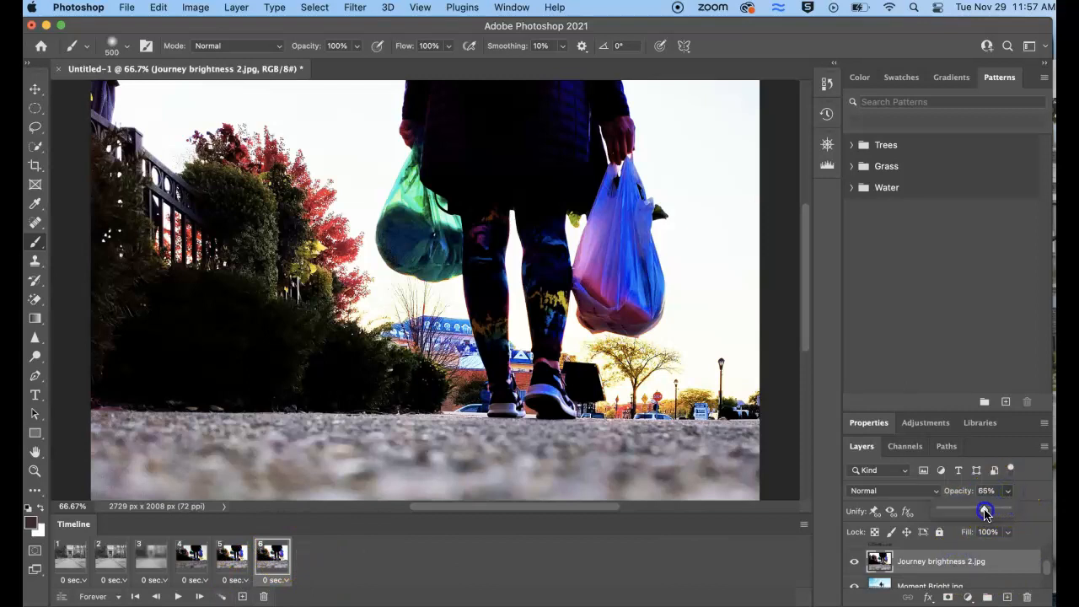
left_click_drag(986, 513, 983, 512)
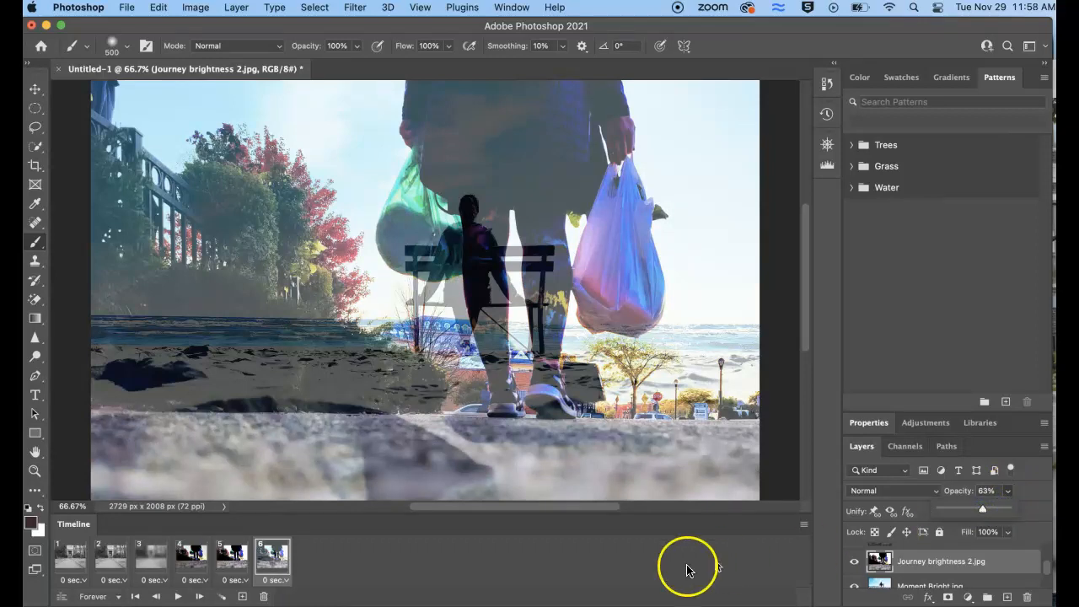
Add a seventh frame with Journey brightness 2.jpg hidden and an eighth frame with Moment Bright.jpg hidden
left_click(243, 597)
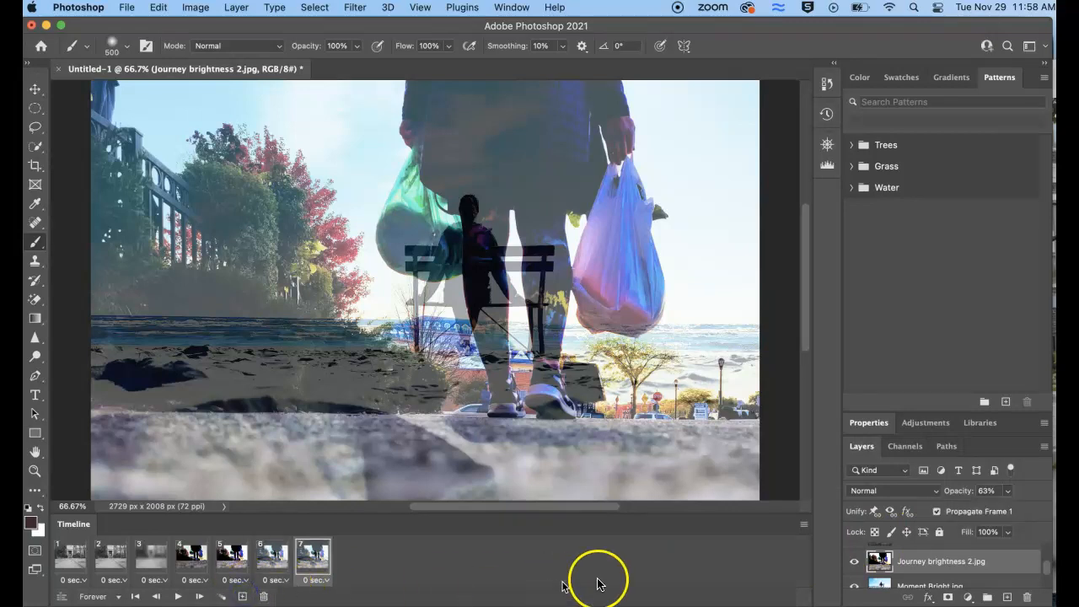
left_click(855, 563)
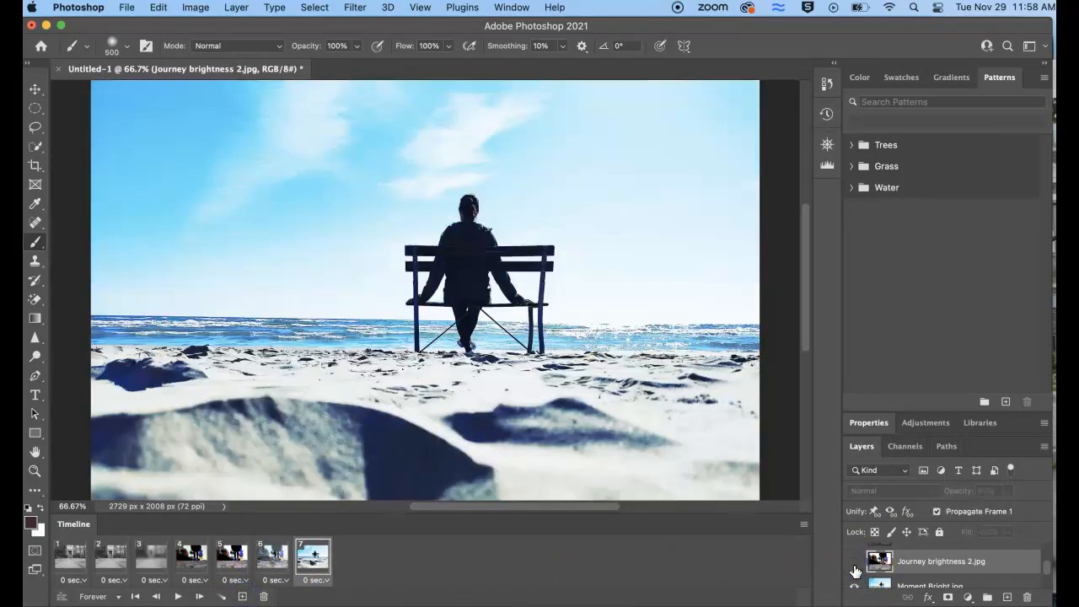
left_click(242, 597)
scroll(885, 559, "down", 1)
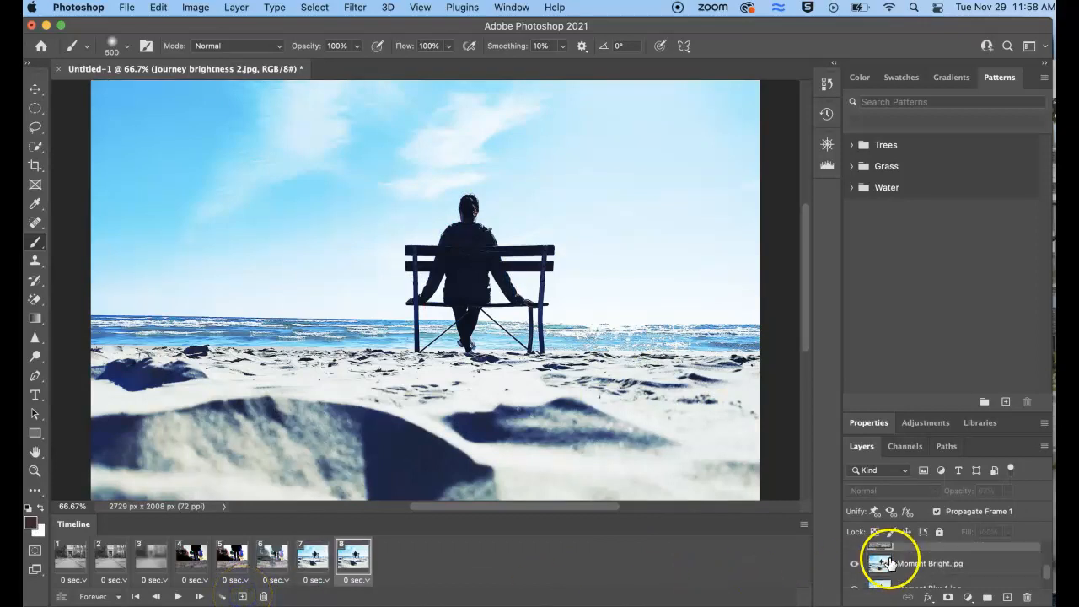
left_click(854, 554)
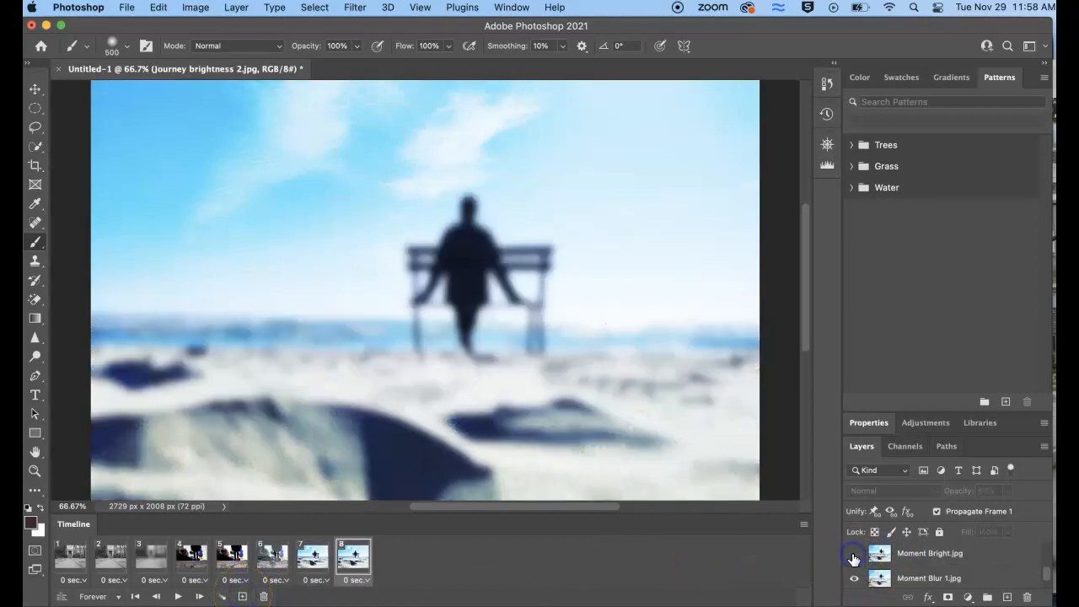
Add a ninth frame with the Moment Blur 1.jpg layer hidden
left_click(244, 597)
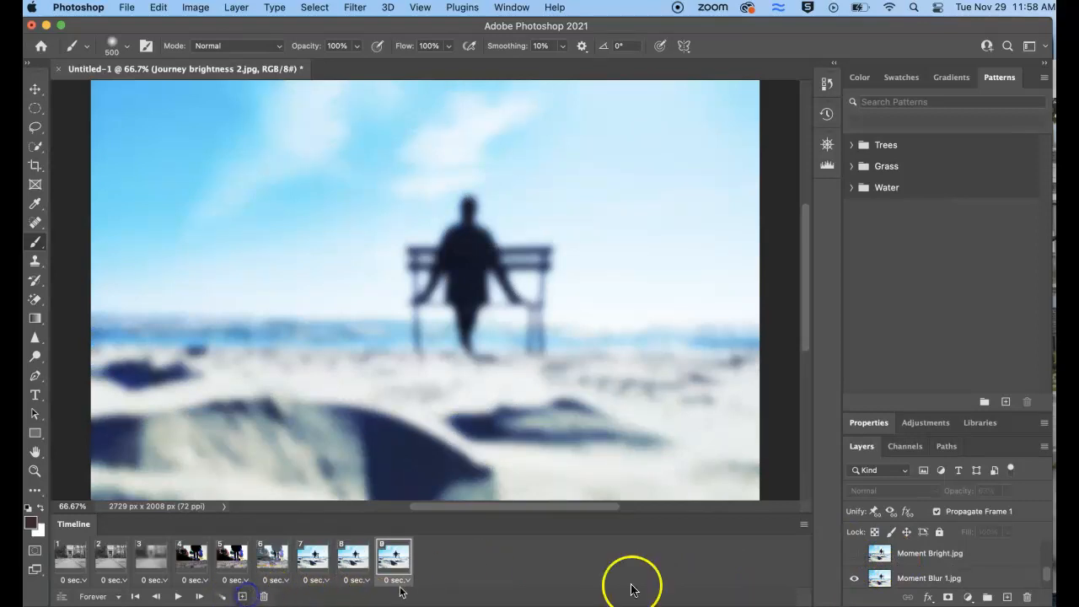
left_click(854, 578)
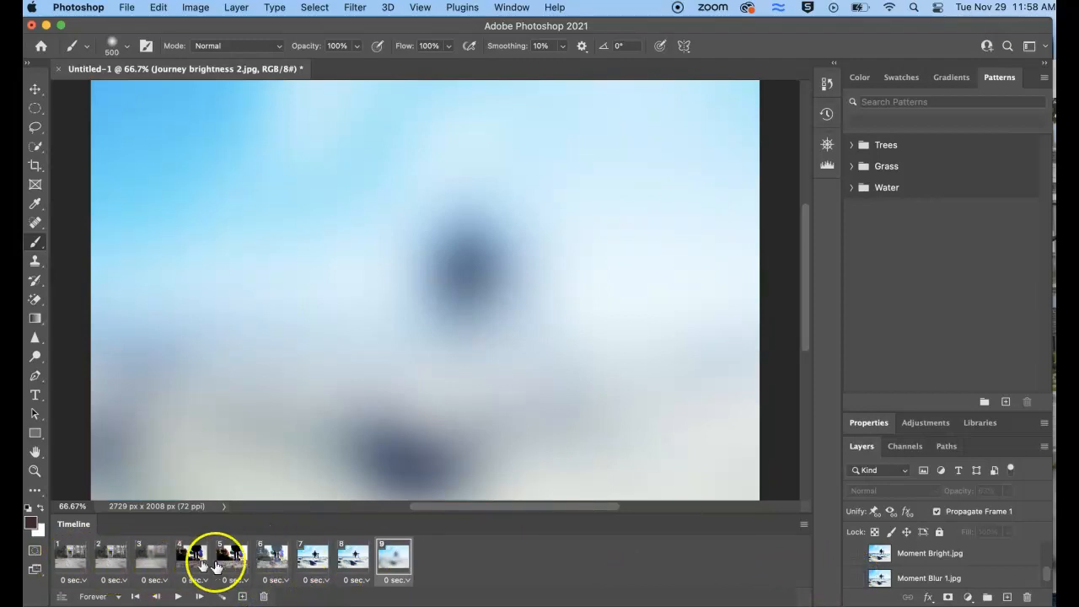
left_click(403, 570)
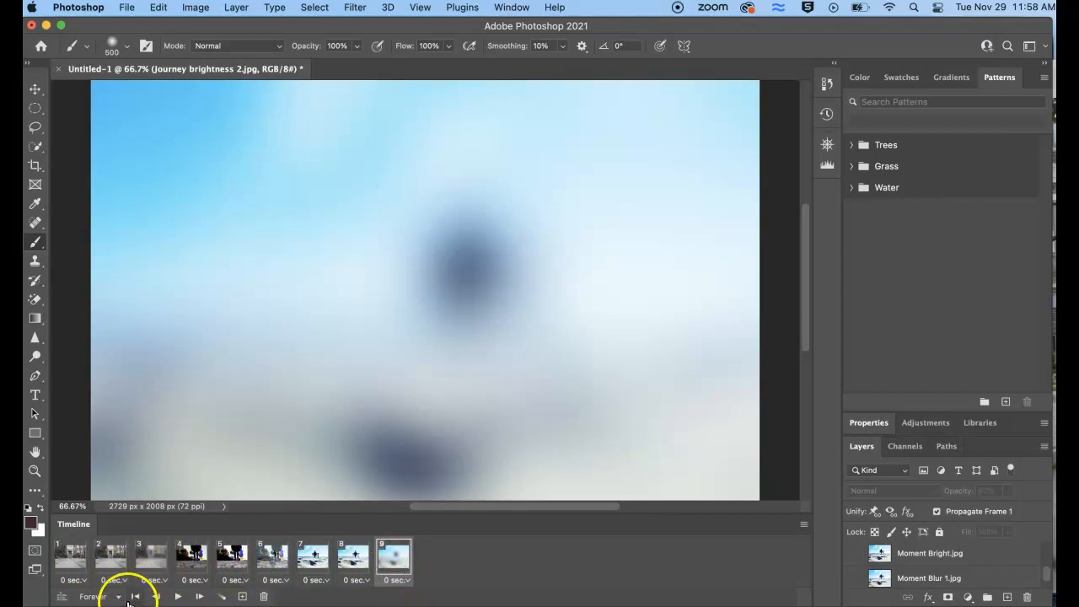
Play the nine-frame animation as a preview and stop the playback
left_click(178, 597)
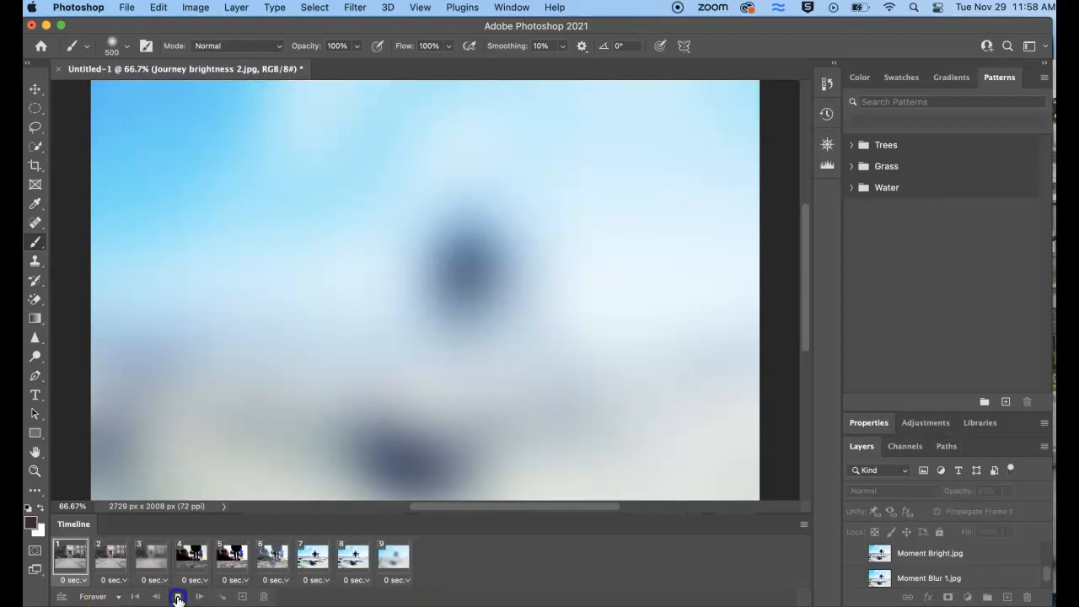
left_click(178, 597)
left_click(184, 547)
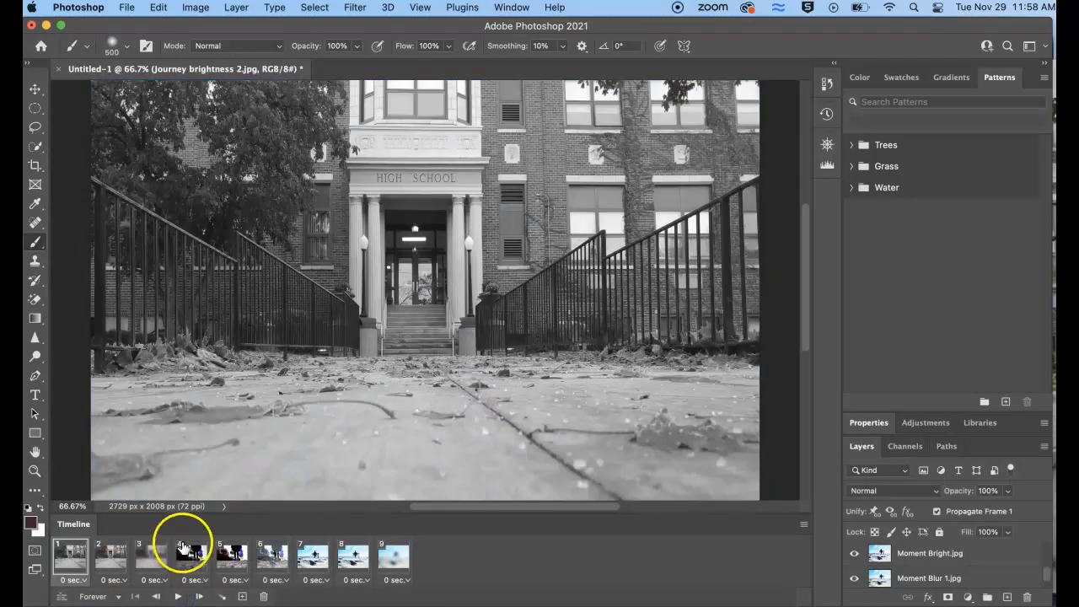
Set the frame delay of the first, second and third animation frames to 0.5 seconds each
left_click(87, 582)
left_click(87, 483)
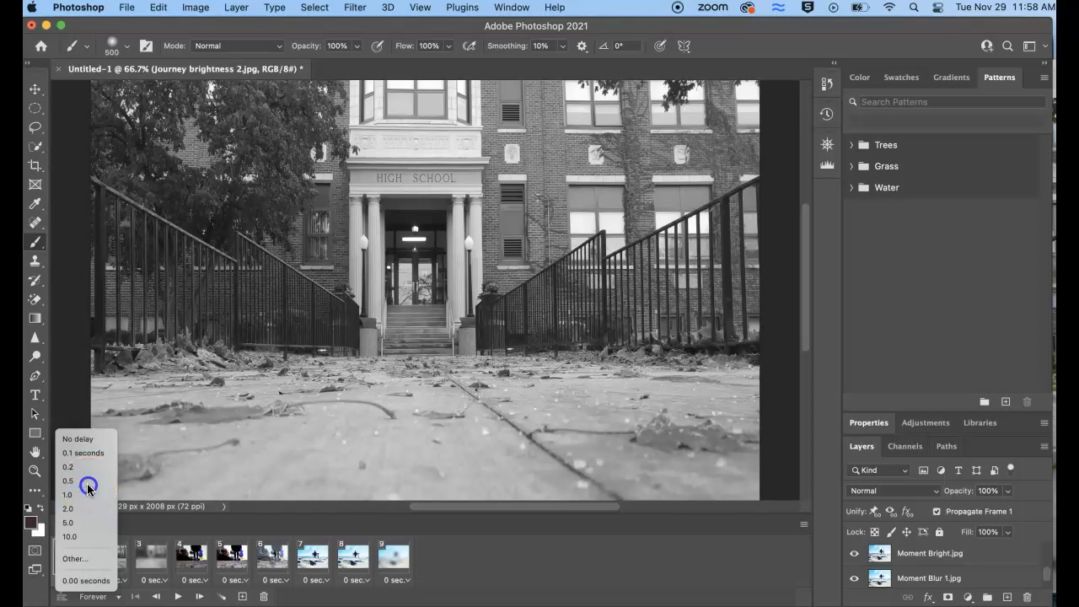
left_click(126, 580)
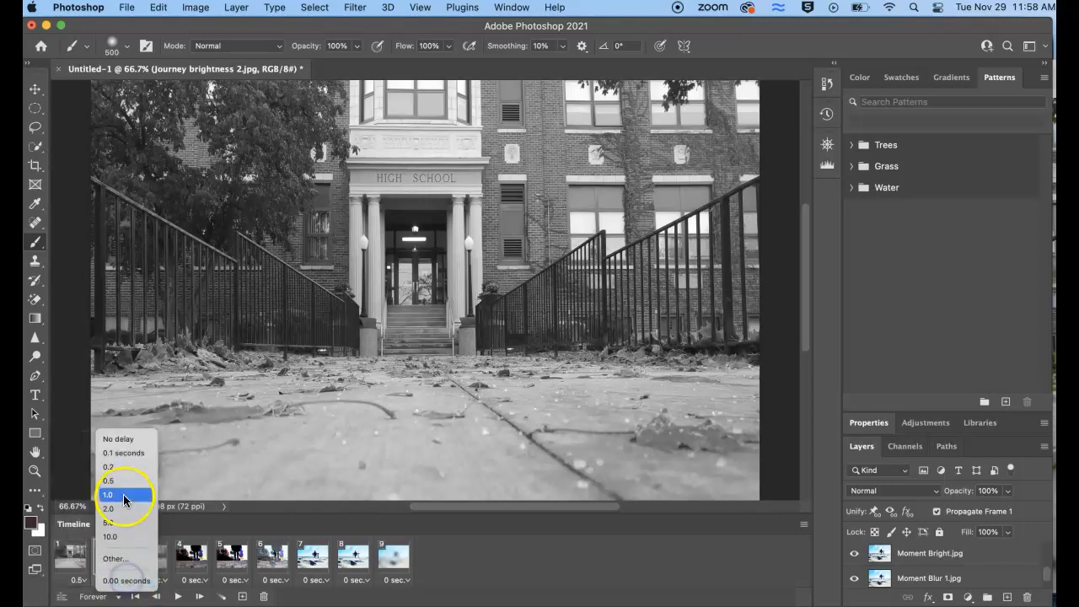
left_click(118, 481)
left_click(166, 581)
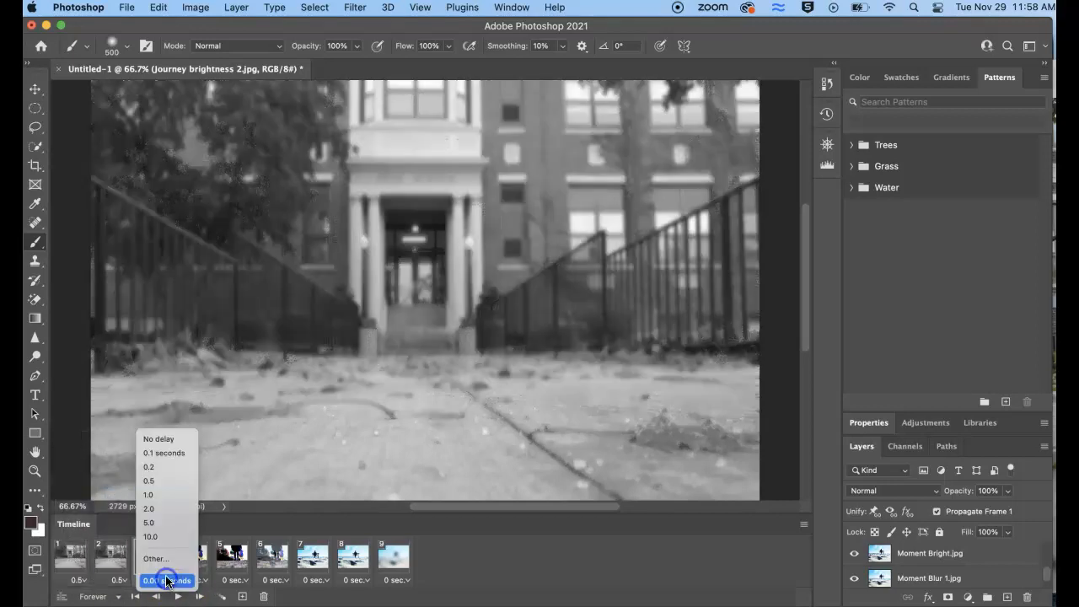
left_click(166, 478)
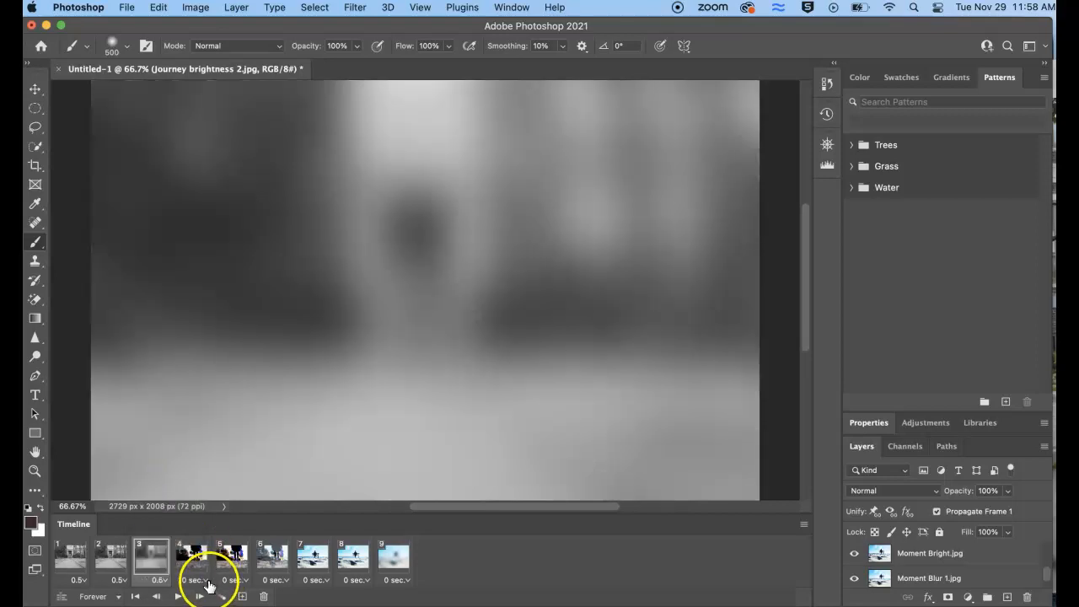
Set the frame delay of the fourth, fifth and sixth animation frames to 0.5 seconds each
left_click(204, 580)
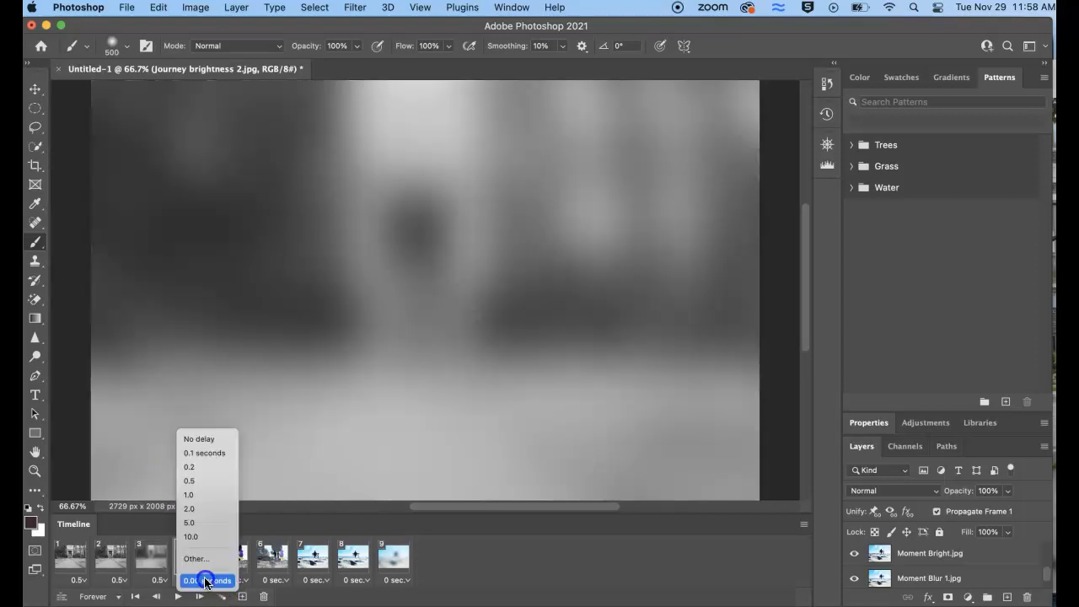
left_click(208, 482)
left_click(244, 580)
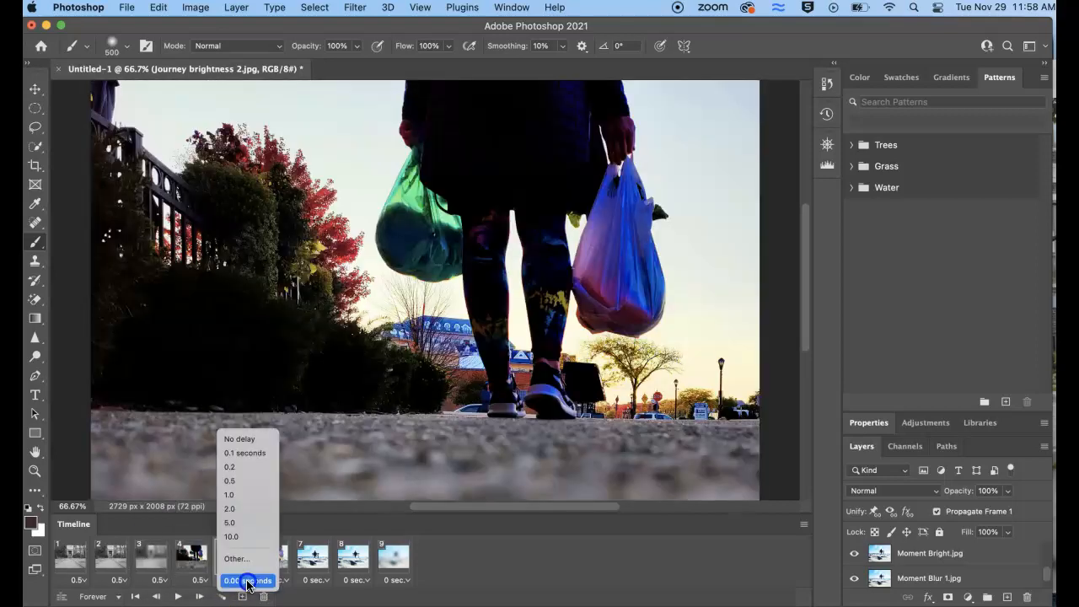
left_click(241, 481)
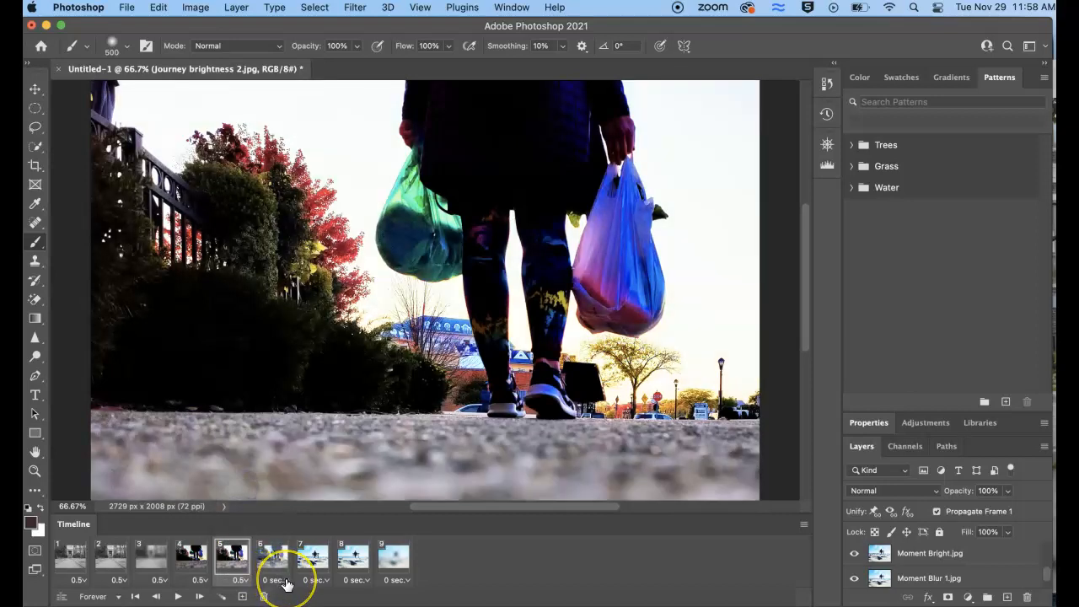
left_click(287, 581)
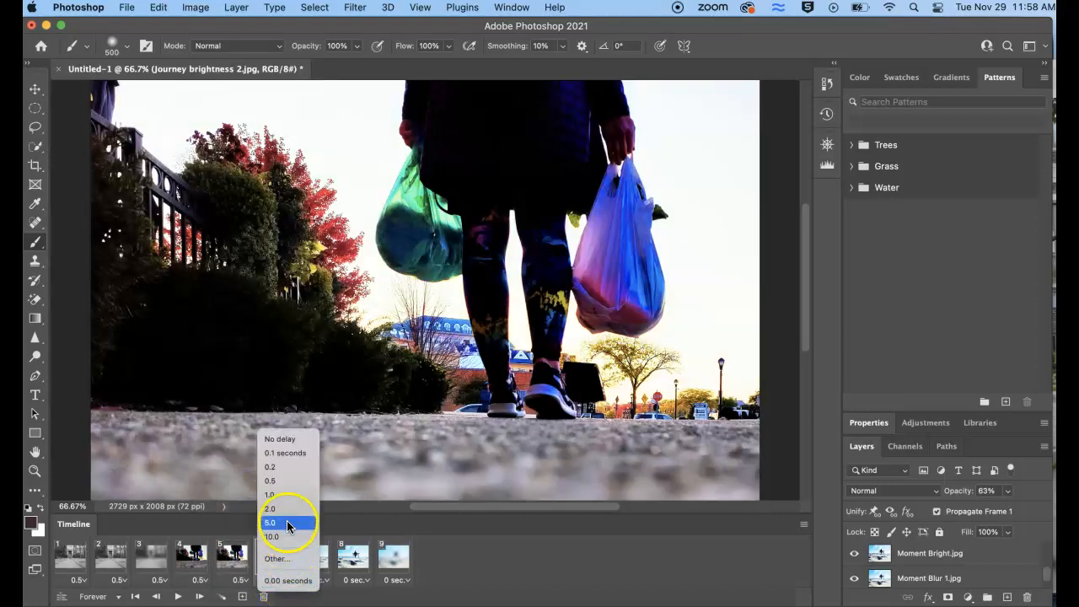
left_click(282, 481)
Set the frame delay of the seventh, eighth and ninth animation frames to 0.5 seconds each
left_click(308, 552)
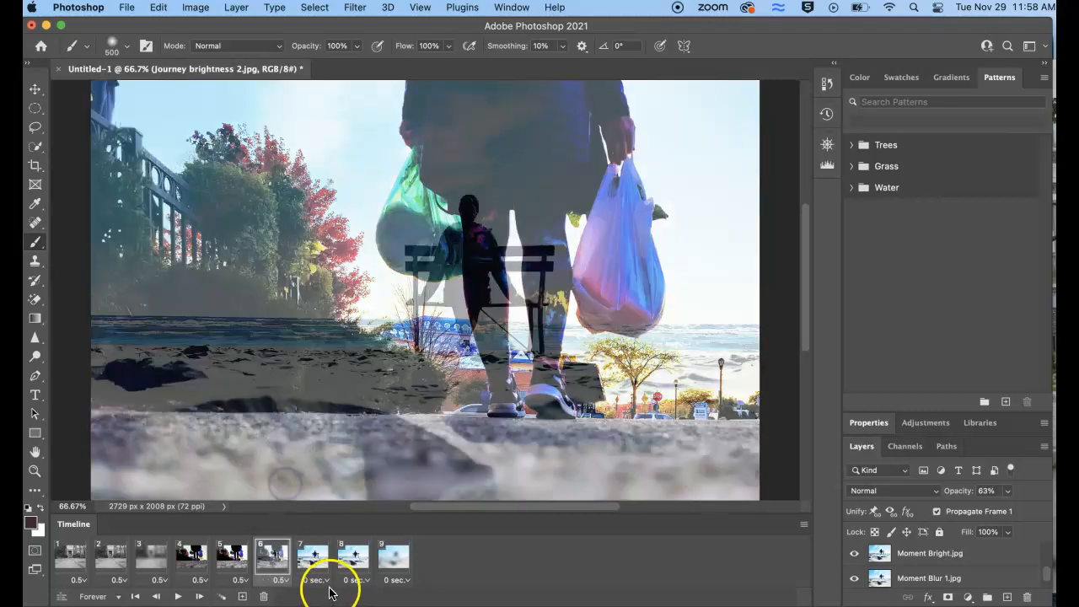
left_click(327, 580)
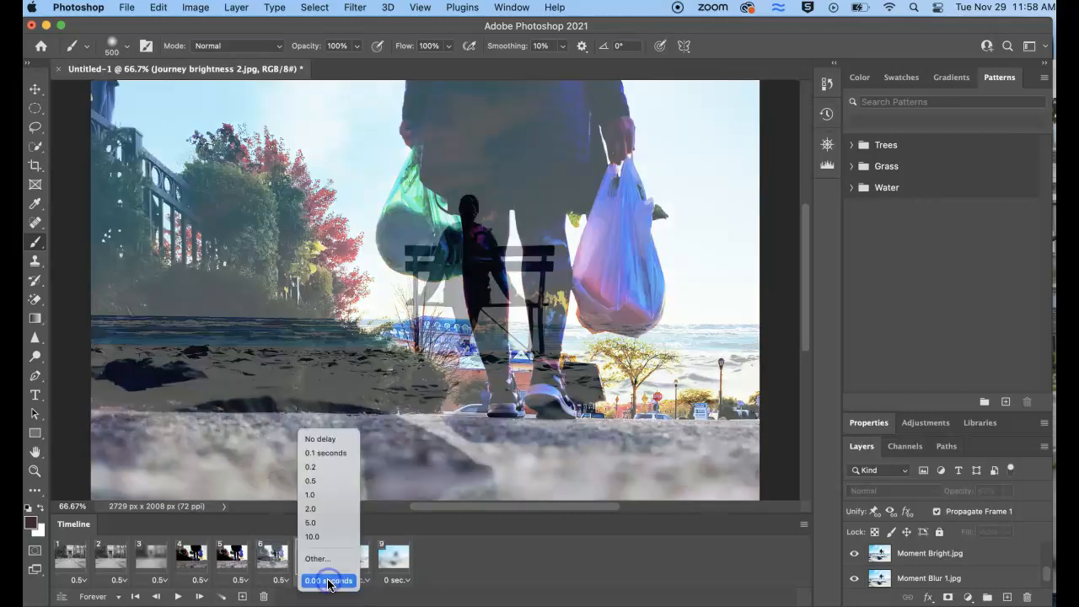
left_click(327, 489)
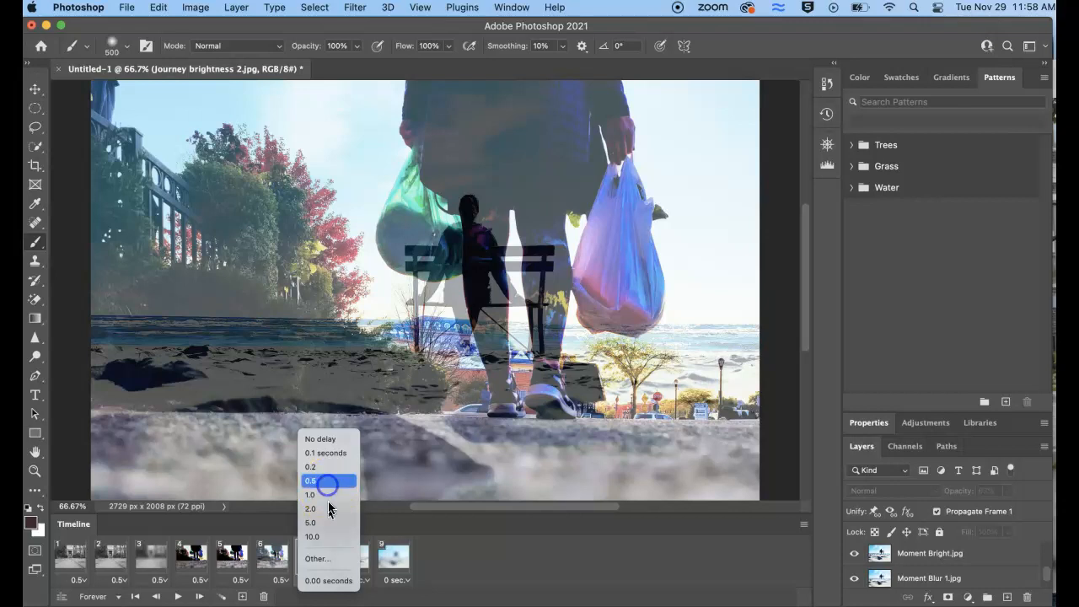
left_click(352, 559)
left_click(357, 579)
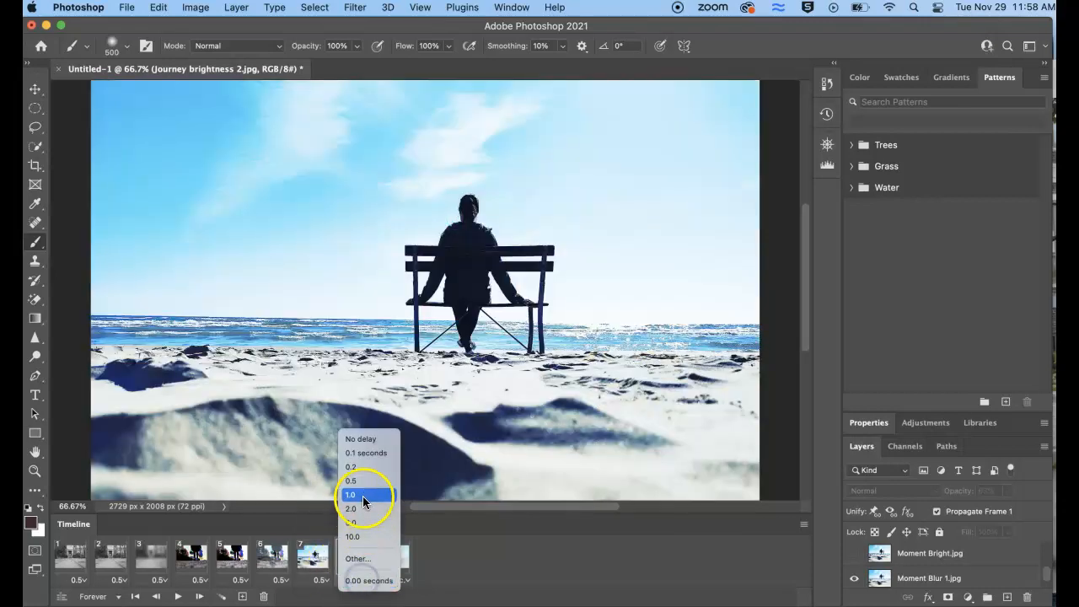
left_click(407, 558)
left_click(410, 580)
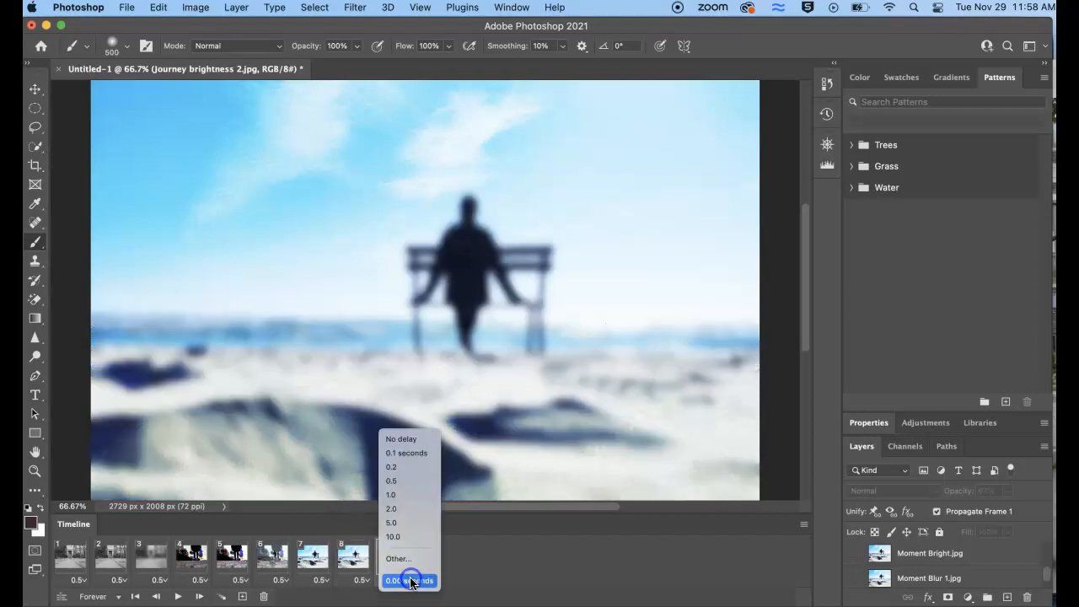
left_click(406, 480)
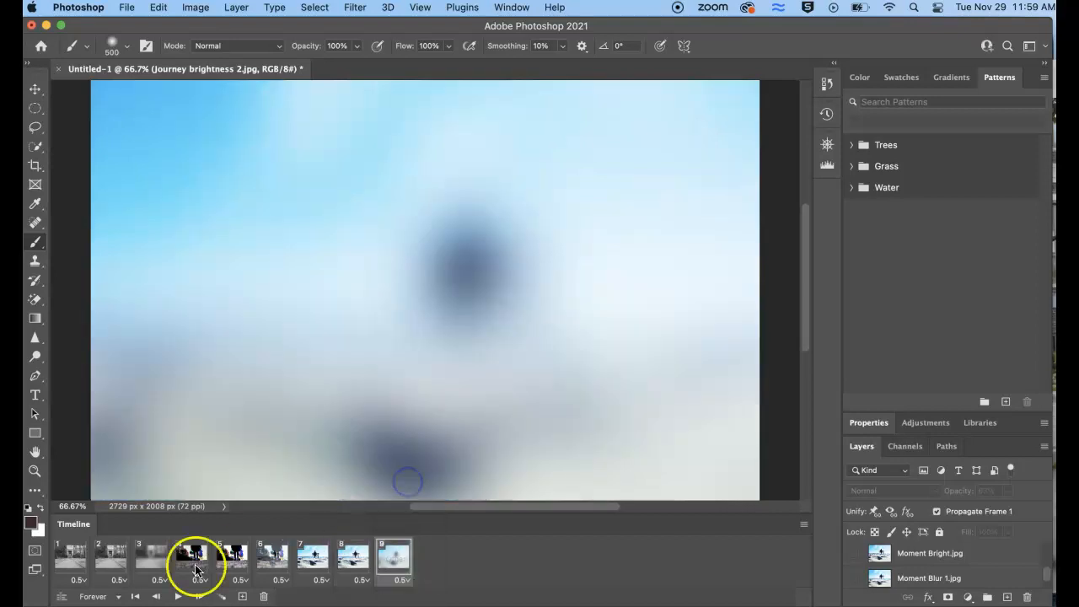
Review the looping options, keep Forever, and play the animation to check its timing
left_click(118, 597)
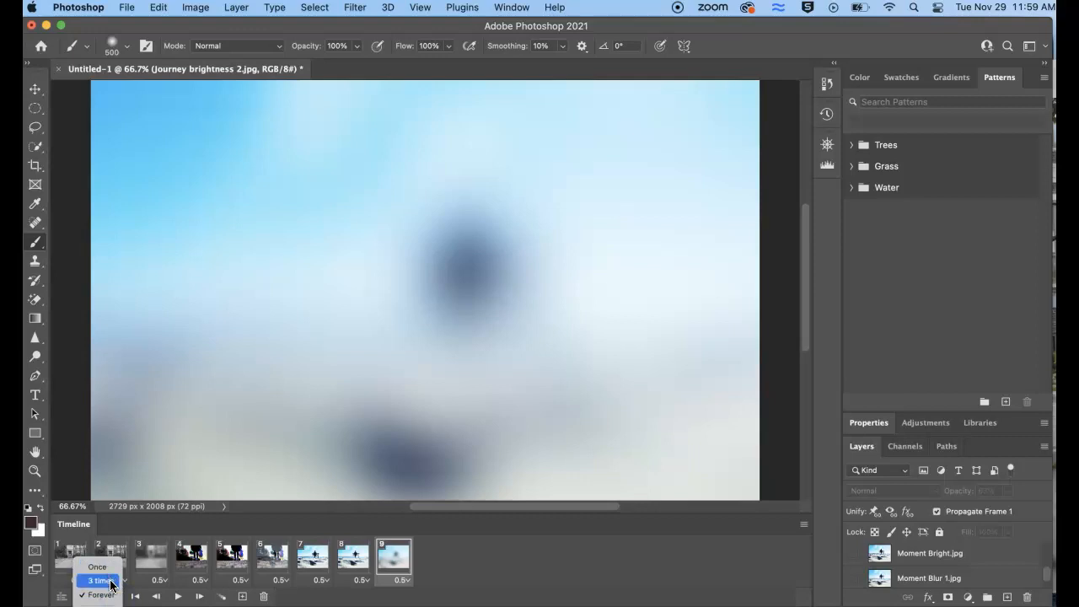
left_click(178, 597)
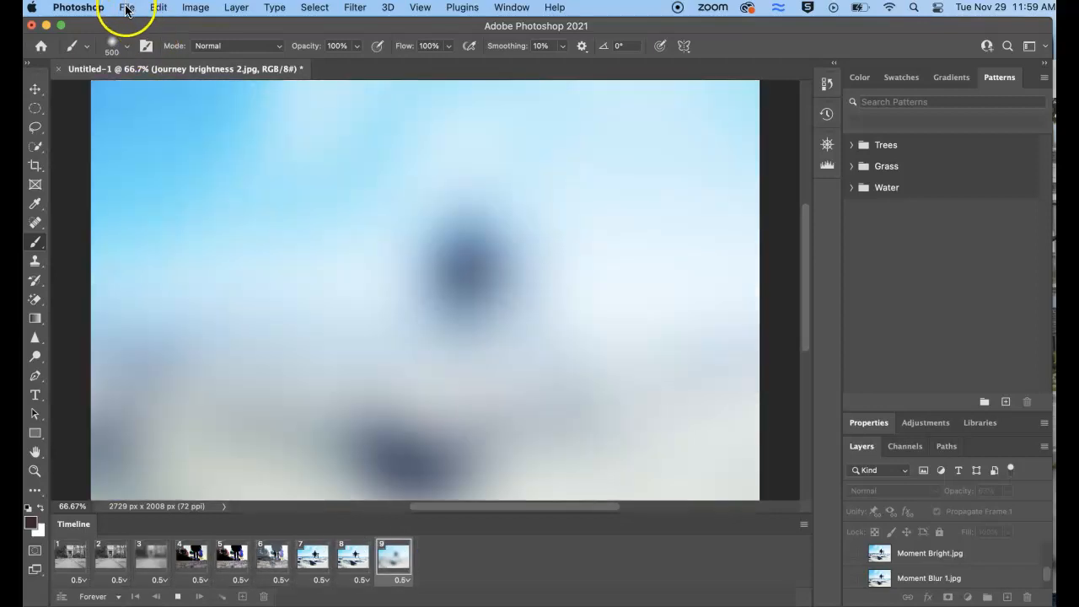
Open Save for Web (Legacy) for the animation, preview the full-size GIF in the browser and return to the export settings
left_click(127, 8)
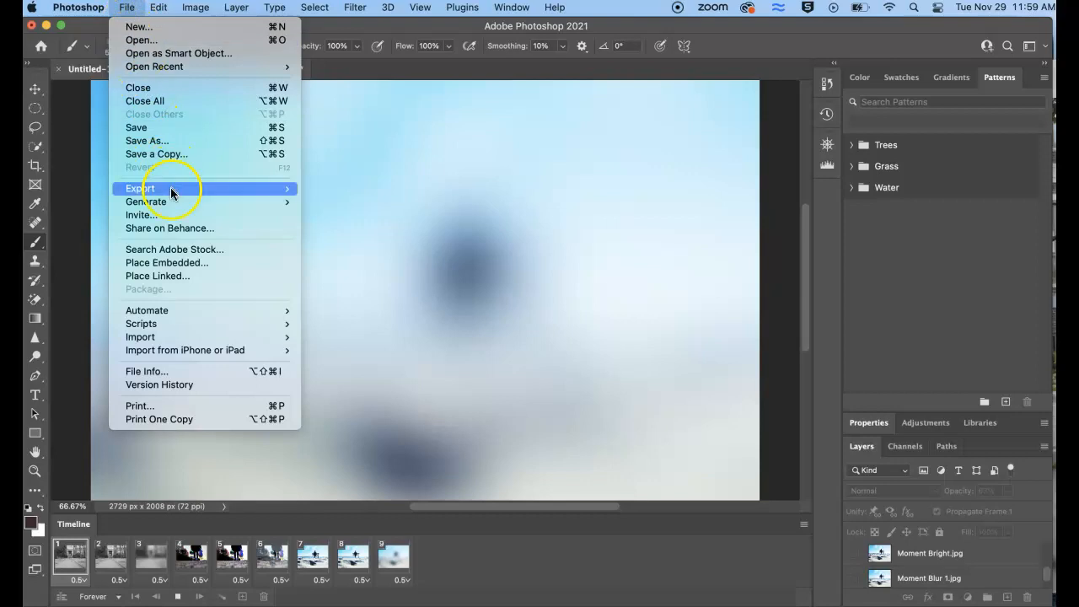
mouse_move(171, 194)
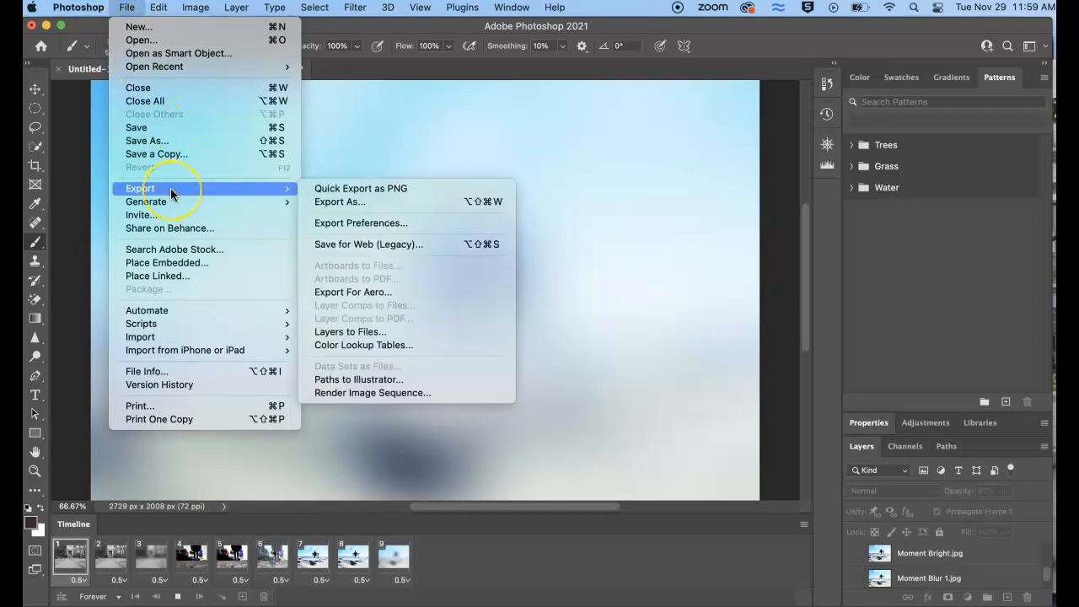
left_click(337, 244)
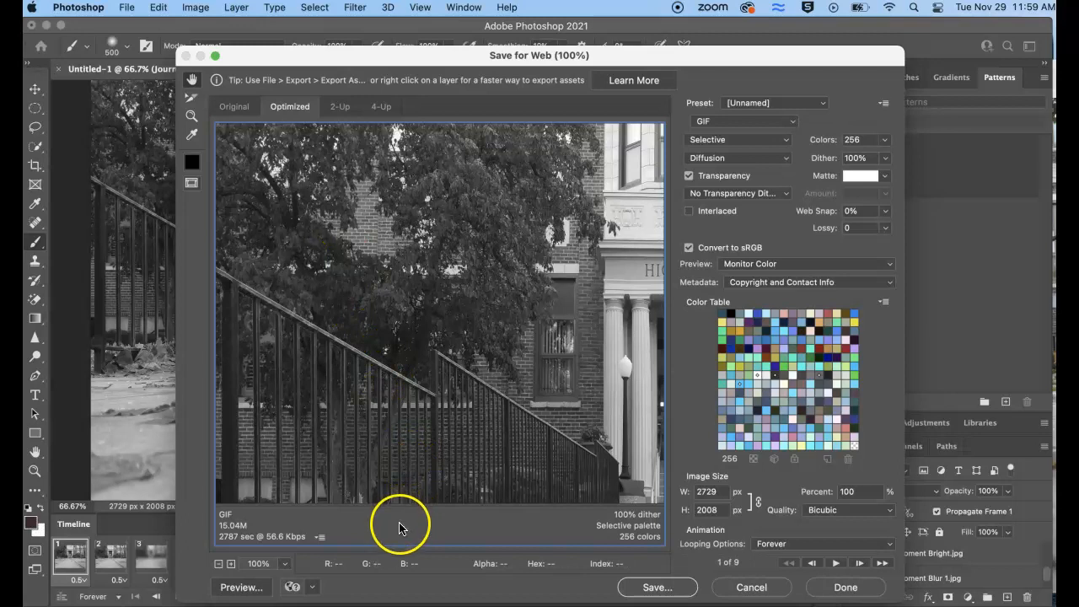
left_click(247, 593)
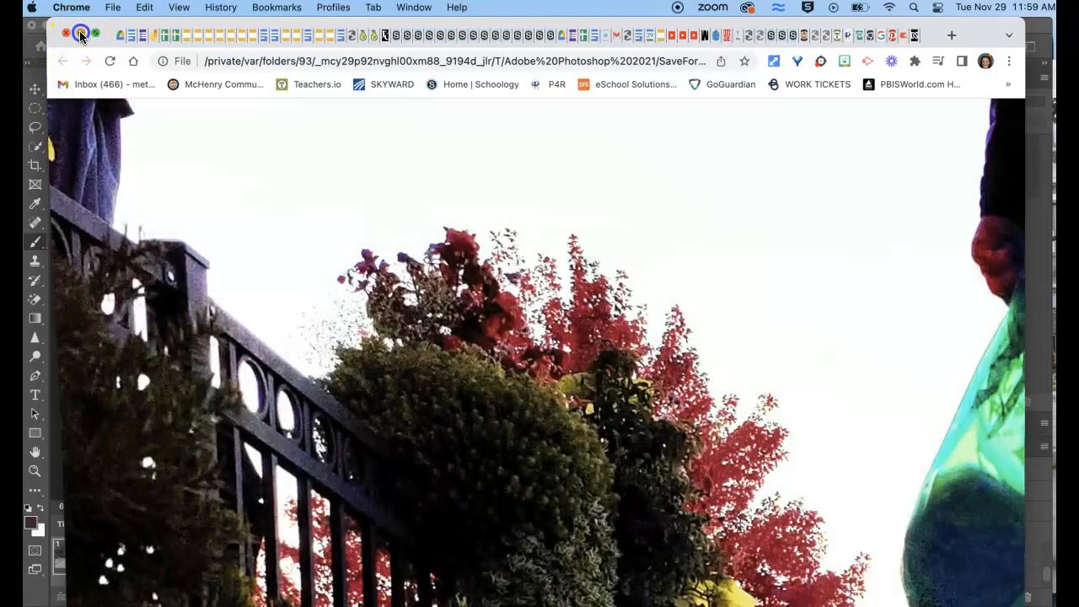
left_click(81, 34)
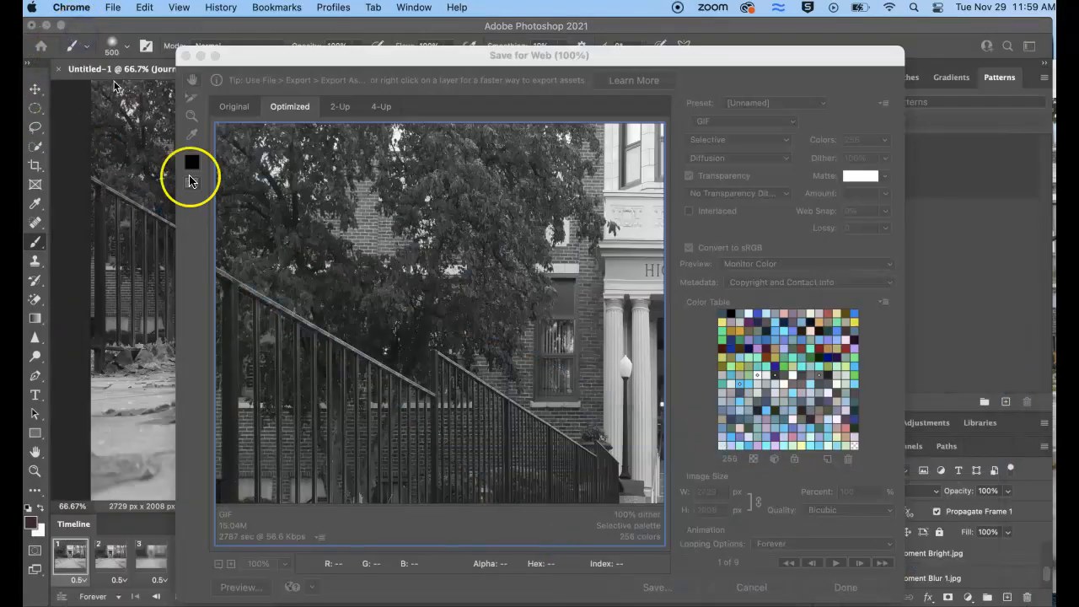
left_click(489, 506)
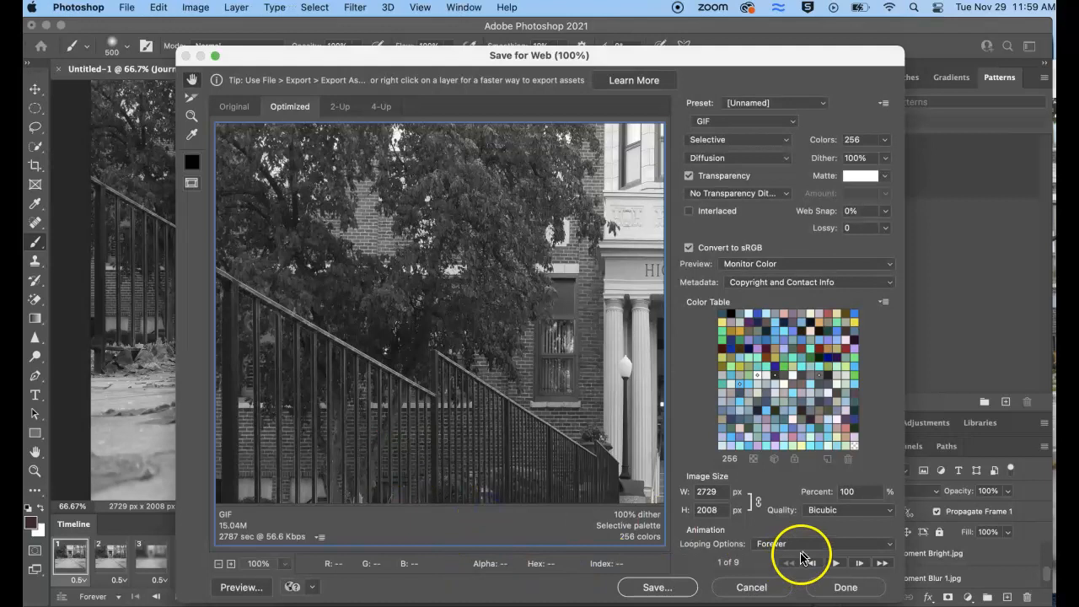
Scale the GIF export to 25 percent and preview the reduced animation in the browser
left_click(840, 492)
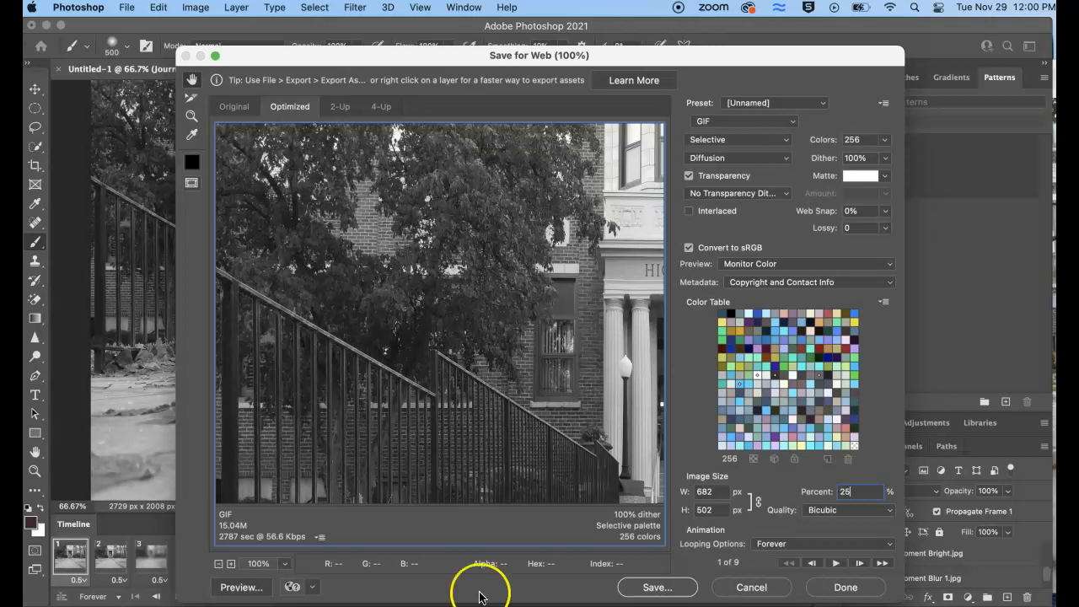
left_click(261, 587)
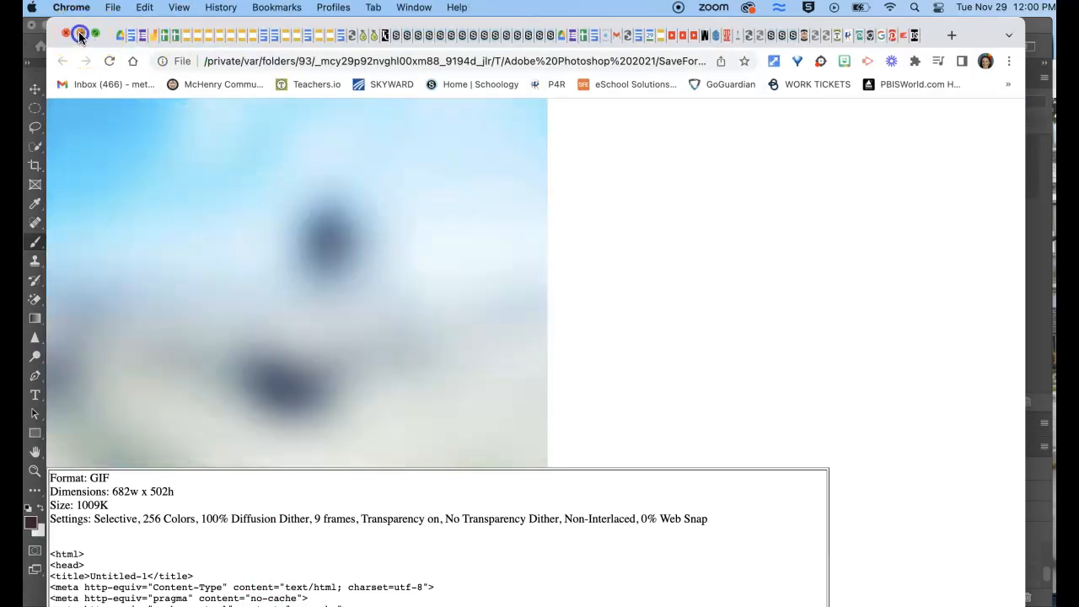
left_click(81, 34)
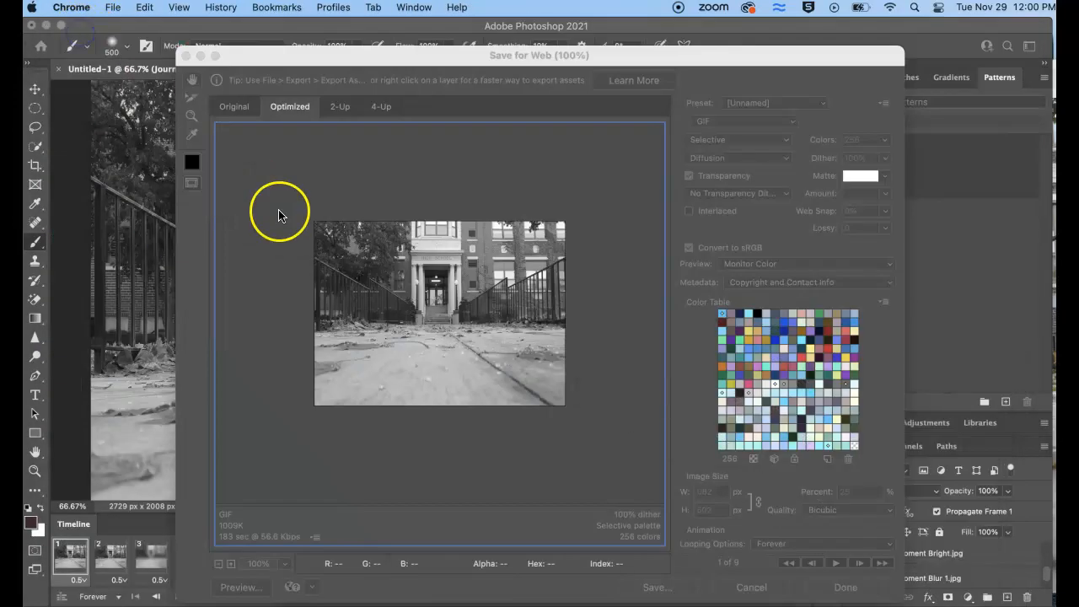
left_click(666, 411)
Save the optimized GIF as Personal Myth in the Downloads folder with the Images Only format
left_click(657, 589)
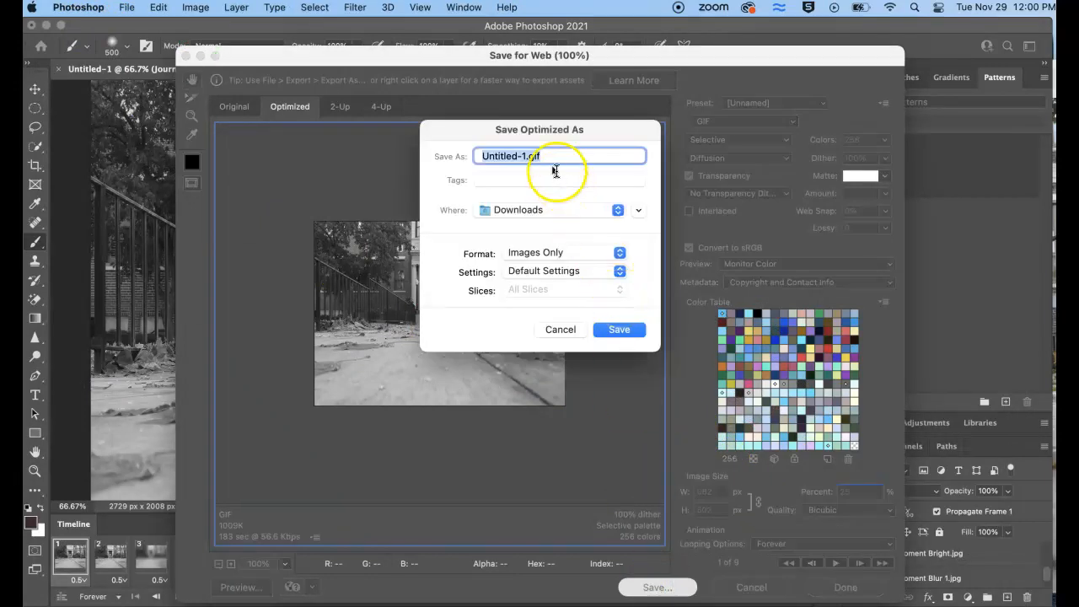
type("Personal Myth")
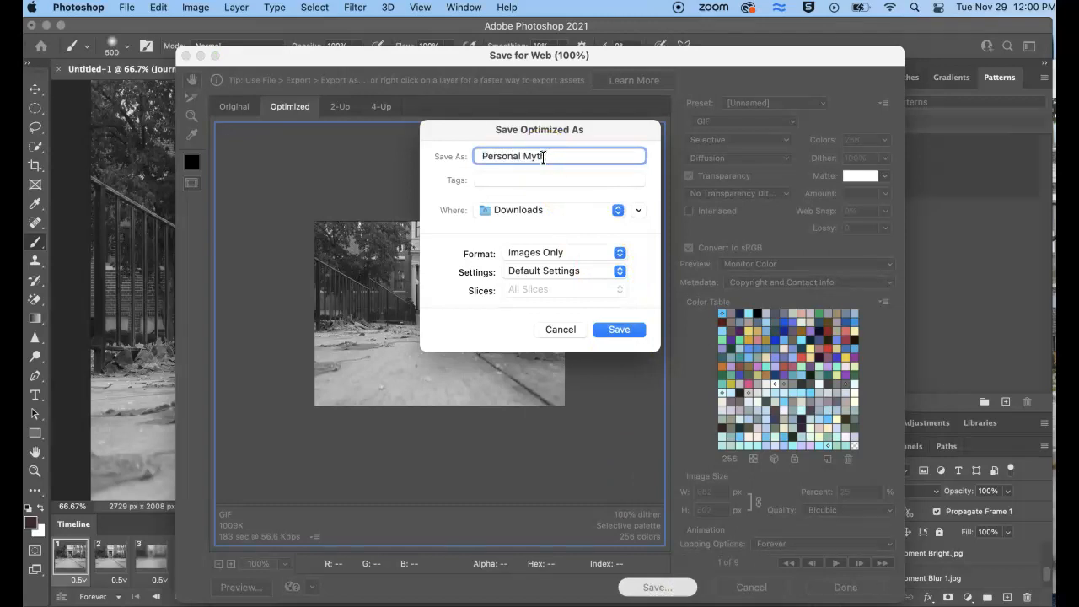
left_click(614, 329)
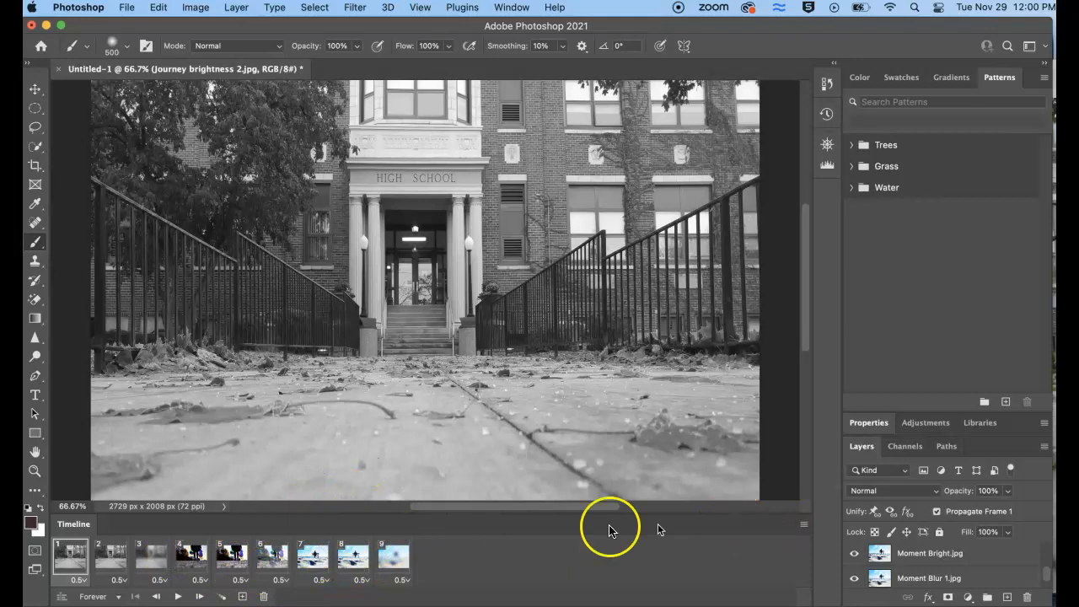
Select the seventh frame of the animation
left_click(312, 557)
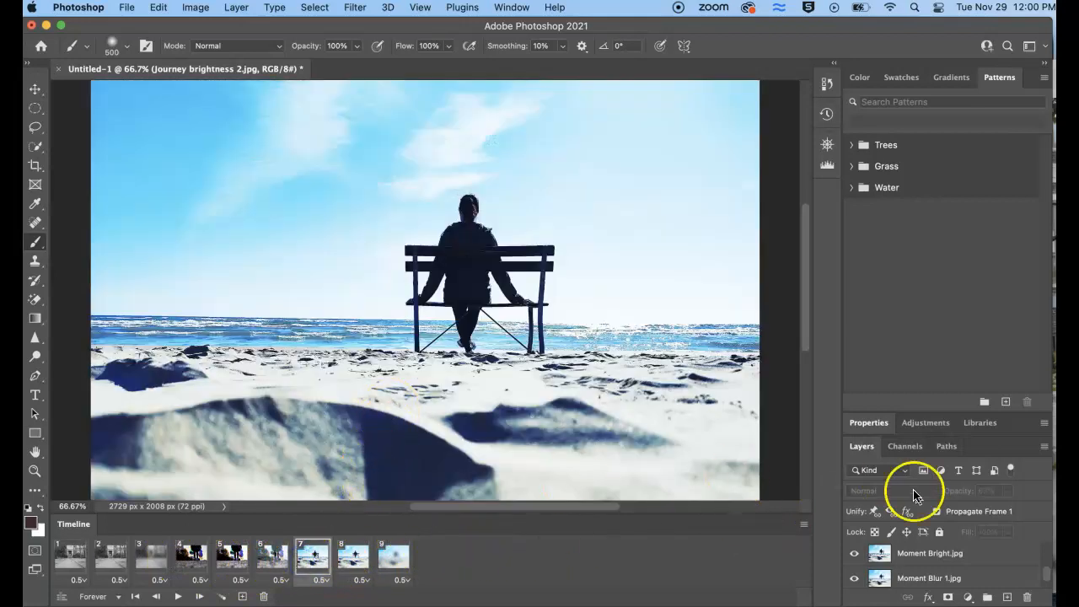